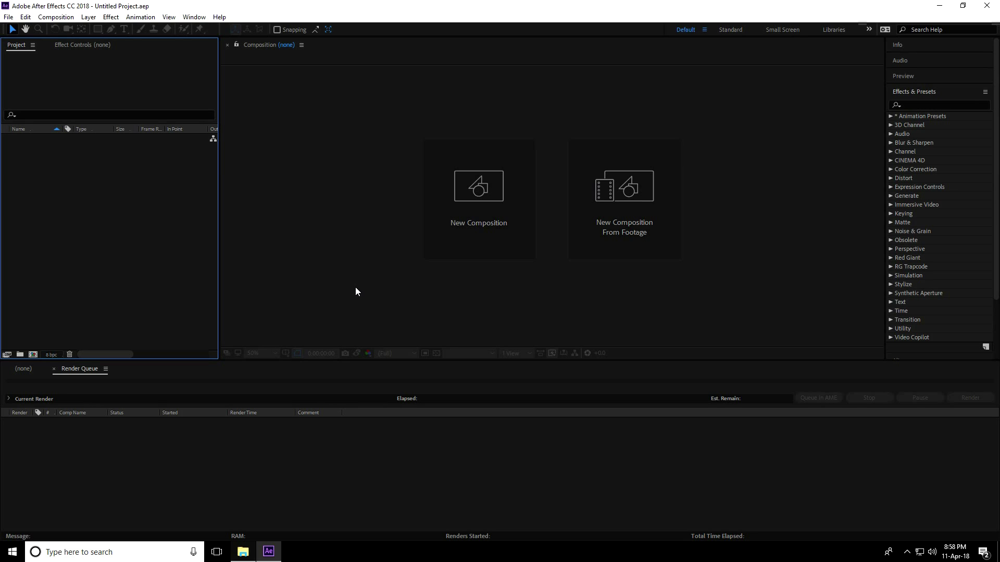
Preview the Avengers logo, lava texture and Fire Particle Effect video in the Desktop image folder
{"action": "left_click", "coordinate": [244, 551]}
{"action": "left_click", "coordinate": [152, 168]}
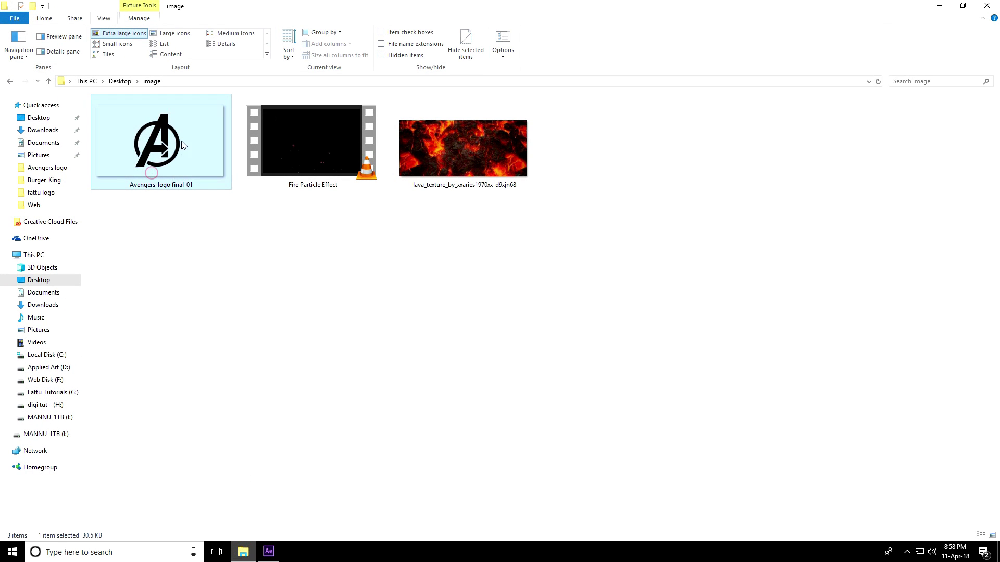
{"action": "left_click", "coordinate": [440, 179]}
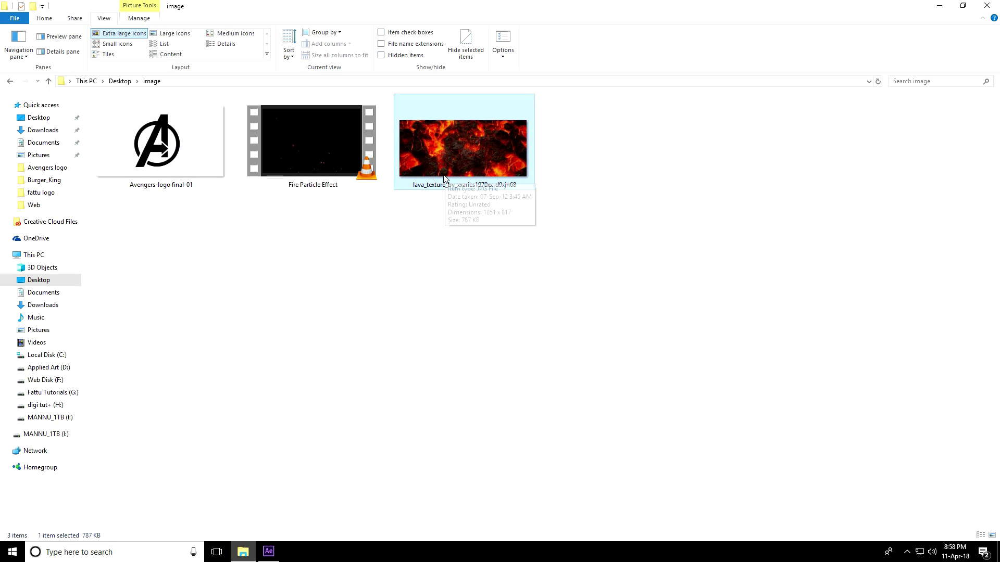
{"action": "left_click", "coordinate": [283, 162]}
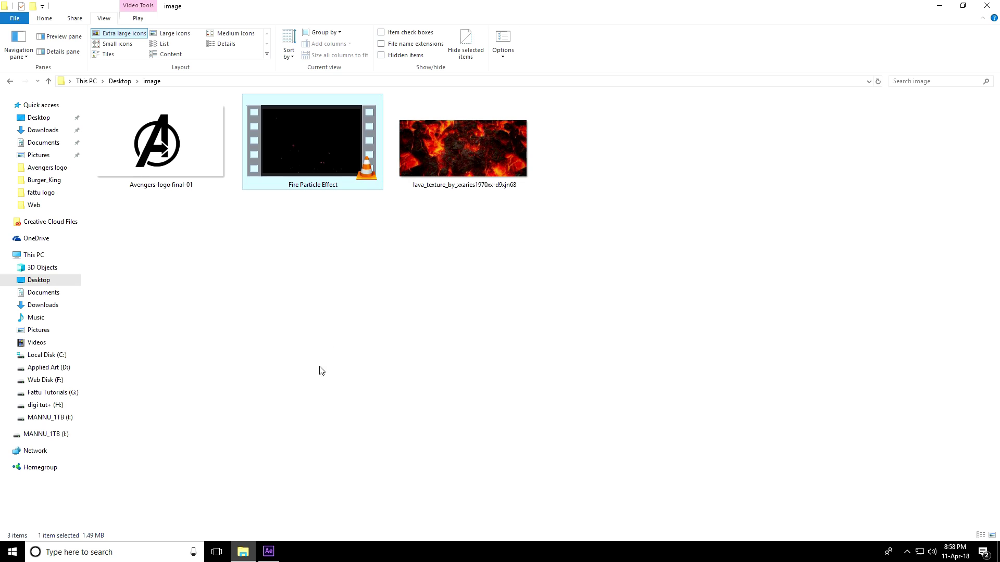
Create Comp 1 from the HDTV 1080 29.97 preset (1920×1080, 20 seconds)
{"action": "left_click", "coordinate": [267, 553]}
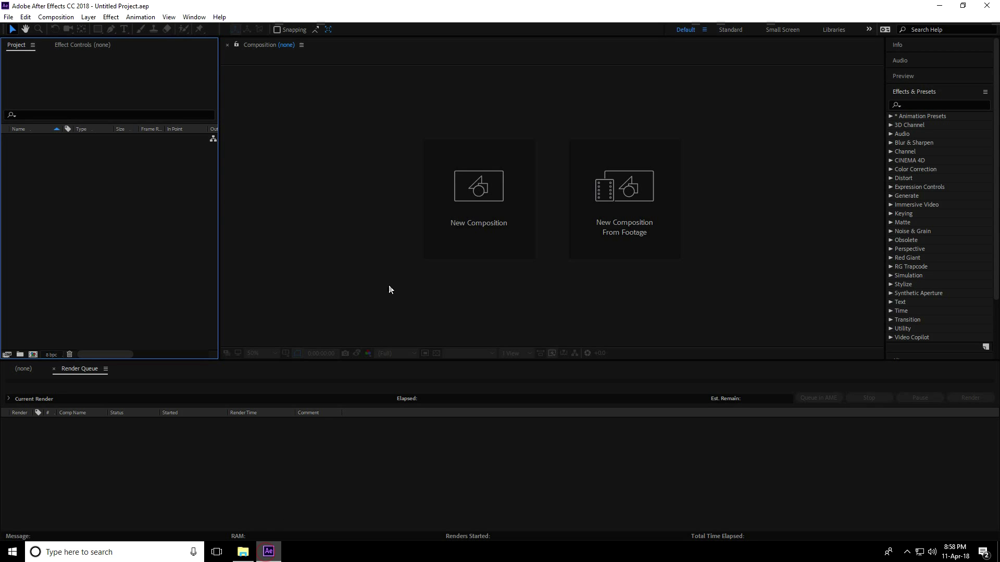
{"action": "left_click", "coordinate": [489, 224]}
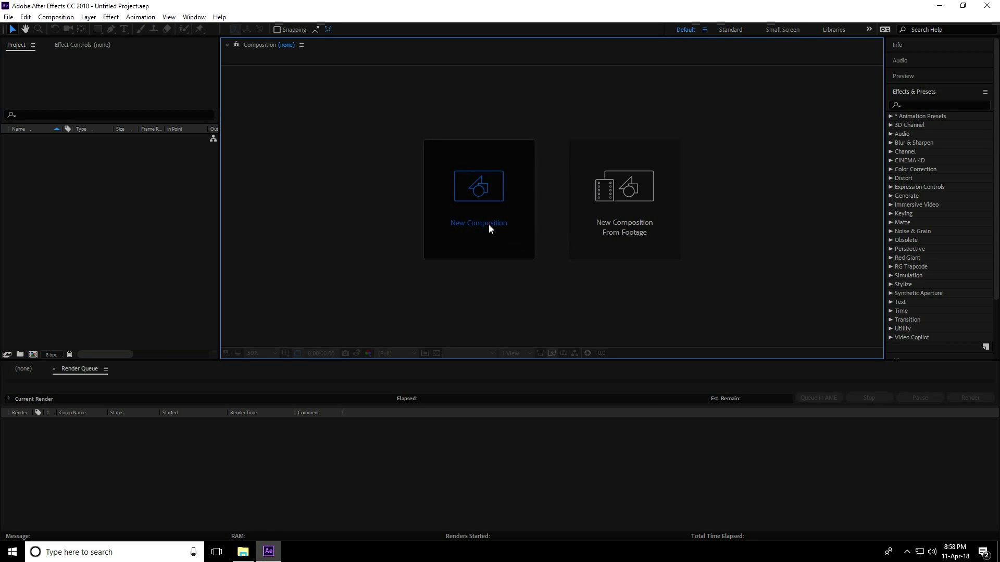
{"action": "left_click", "coordinate": [422, 194]}
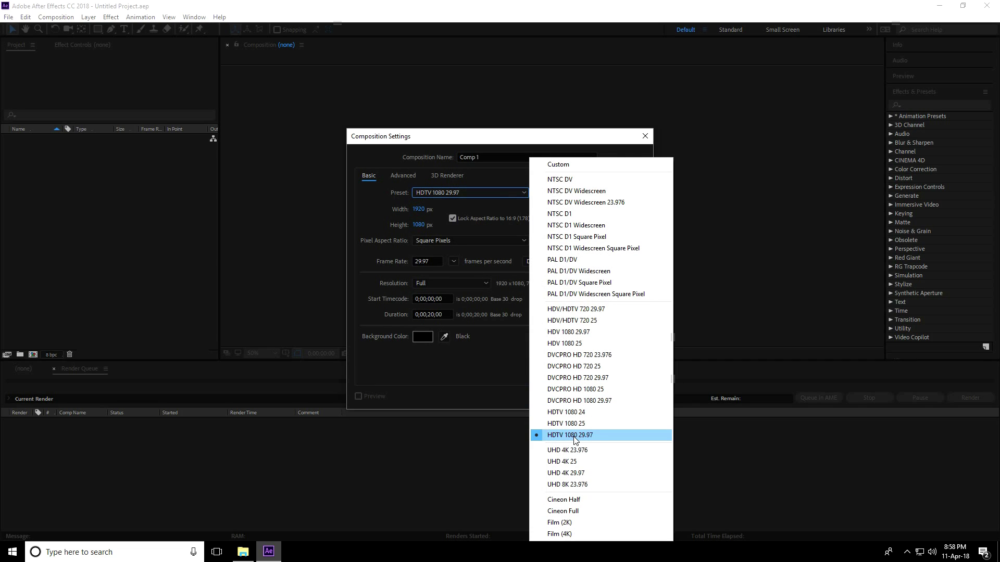
{"action": "left_click", "coordinate": [596, 441]}
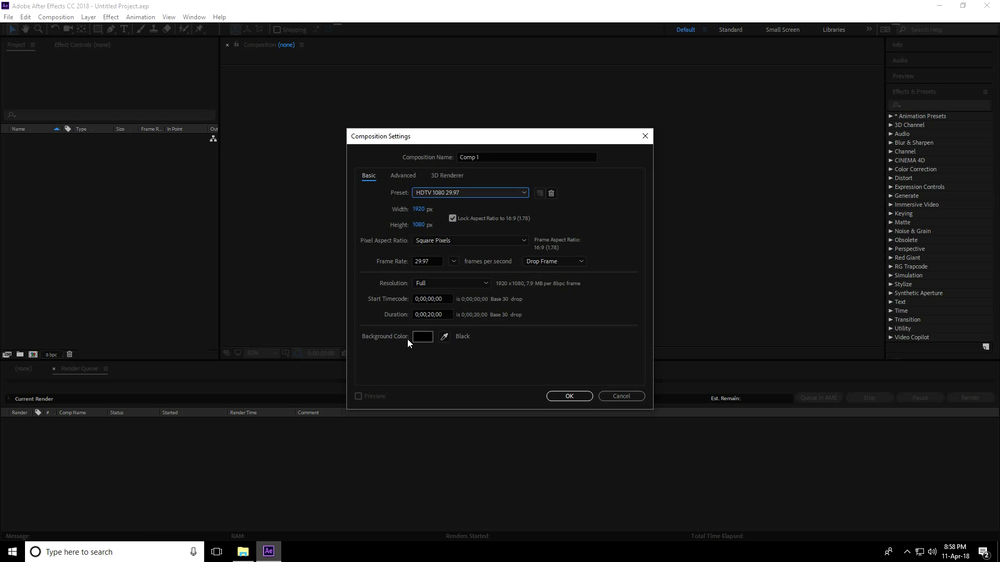
{"action": "left_click", "coordinate": [565, 398]}
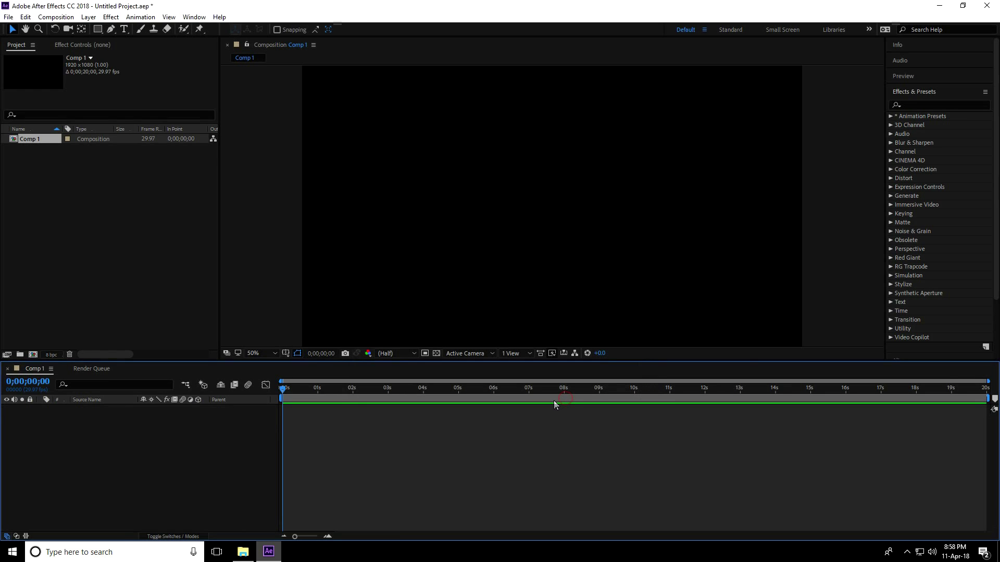
Import the lava texture and Avengers logo images from the image folder and place both in Comp 1
{"action": "right_click", "coordinate": [101, 243]}
{"action": "mouse_move", "coordinate": [134, 296]}
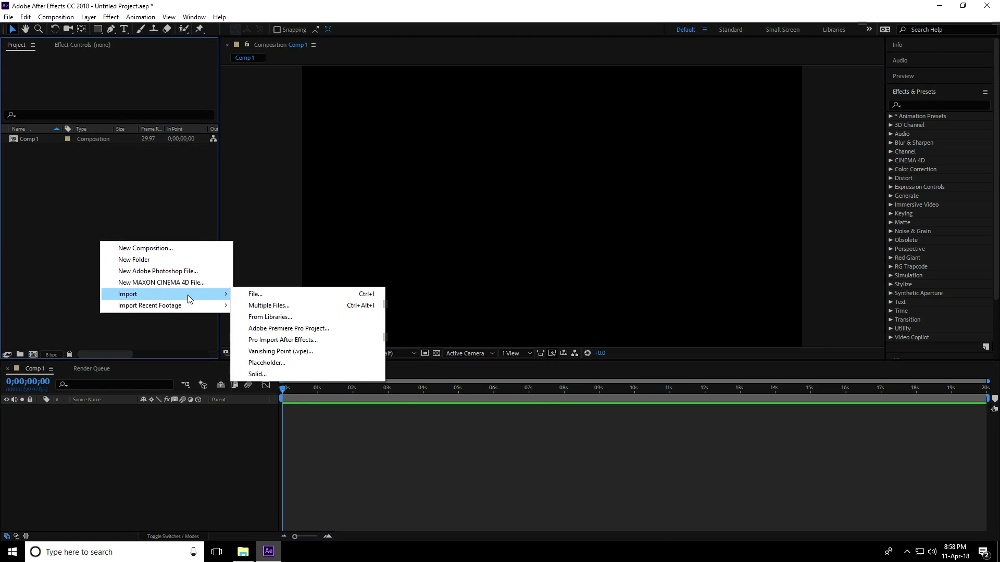
{"action": "left_click", "coordinate": [245, 293]}
{"action": "double_click", "coordinate": [285, 130]}
{"action": "left_click", "coordinate": [239, 104]}
{"action": "left_click", "coordinate": [121, 109], "text": "ctrl"}
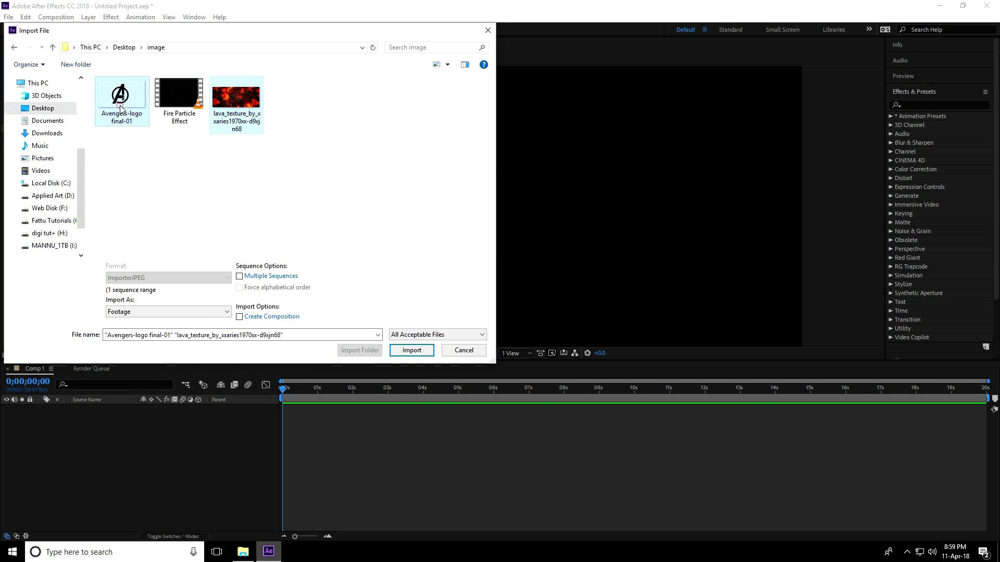
{"action": "left_click", "coordinate": [410, 350]}
{"action": "left_click_drag", "start_coordinate": [32, 159], "coordinate": [106, 451]}
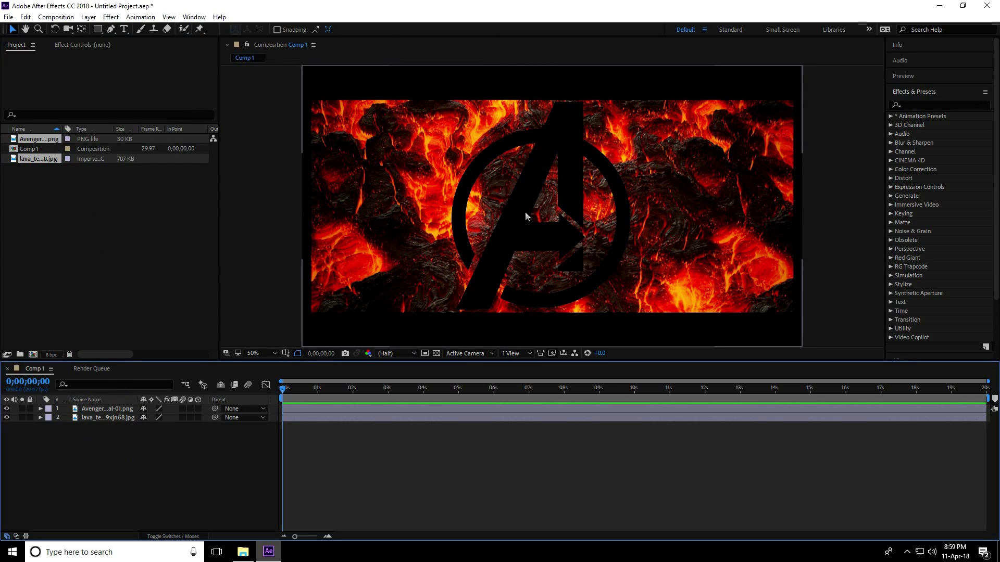
Set the lava texture layer's track matte to Alpha Matte so it fills the logo
{"action": "left_click", "coordinate": [98, 419]}
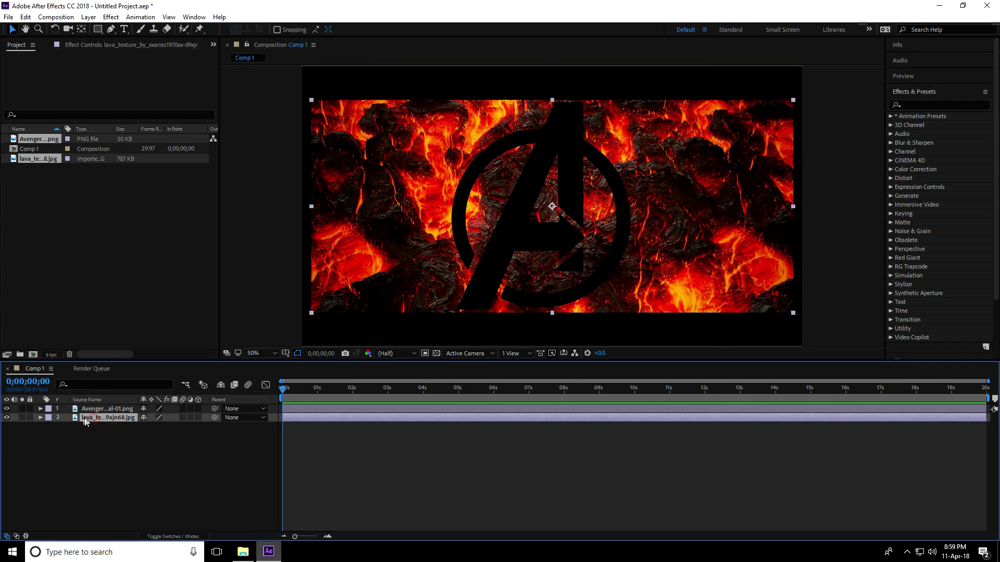
{"action": "left_click", "coordinate": [172, 537]}
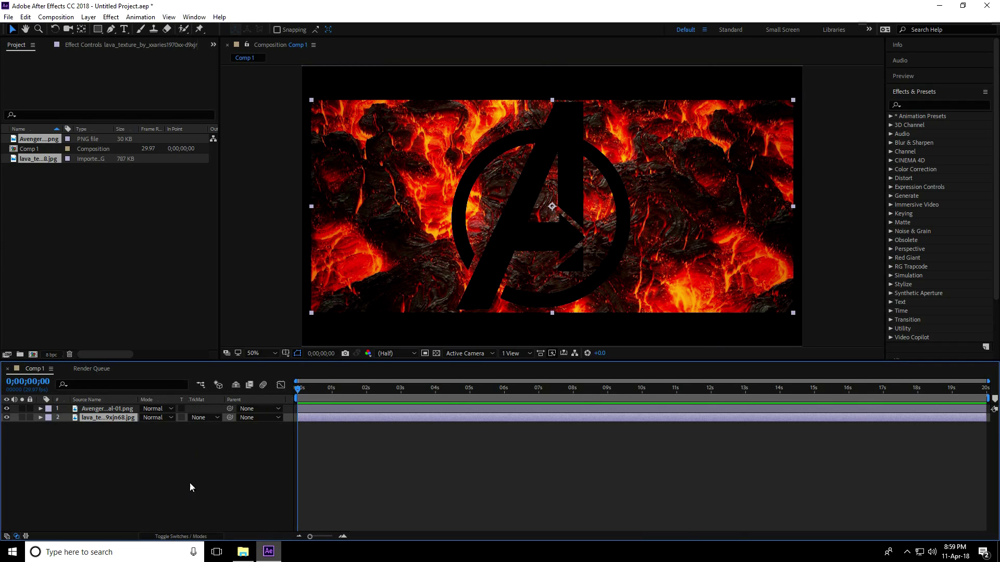
{"action": "left_click", "coordinate": [208, 419]}
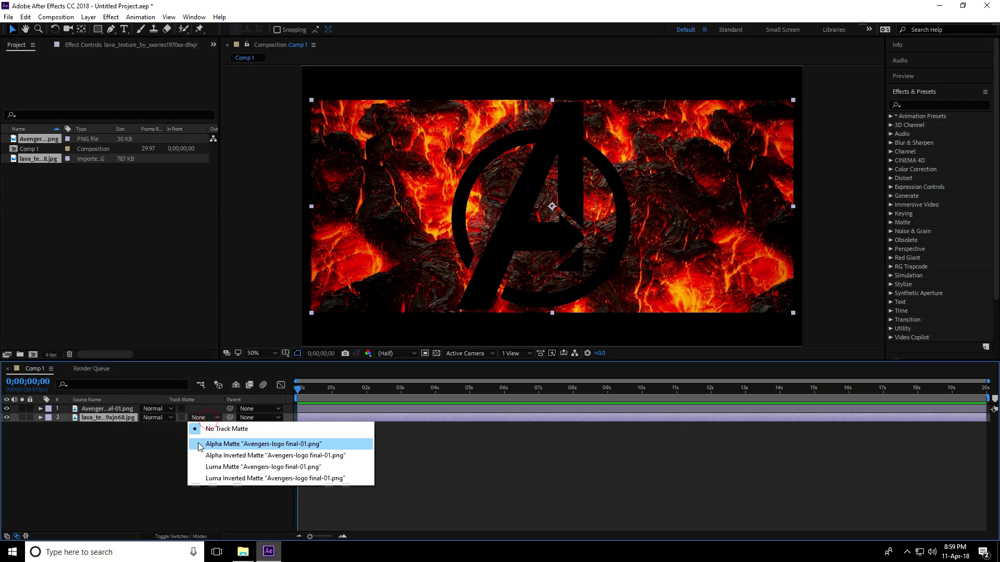
{"action": "left_click", "coordinate": [237, 447]}
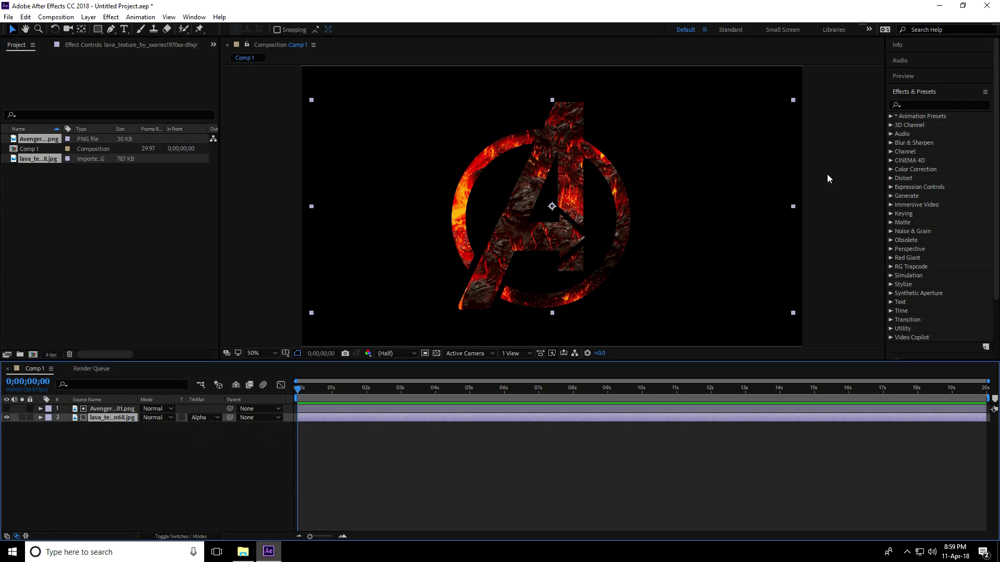
Apply the Stylize Glow effect to the lava texture layer, then select both layers
{"action": "left_click", "coordinate": [908, 105]}
{"action": "type", "text": "glow"}
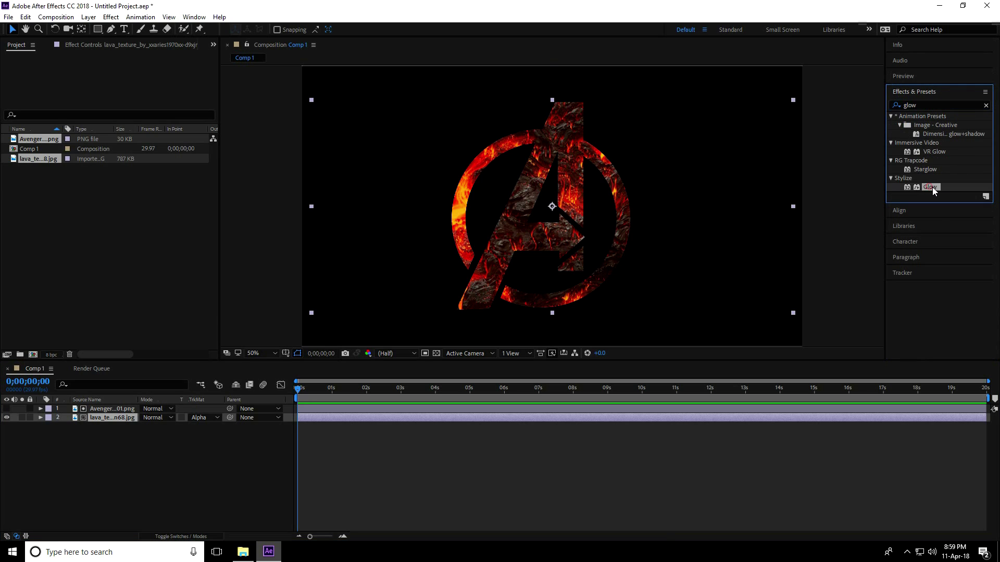
{"action": "left_click_drag", "start_coordinate": [931, 186], "coordinate": [110, 416]}
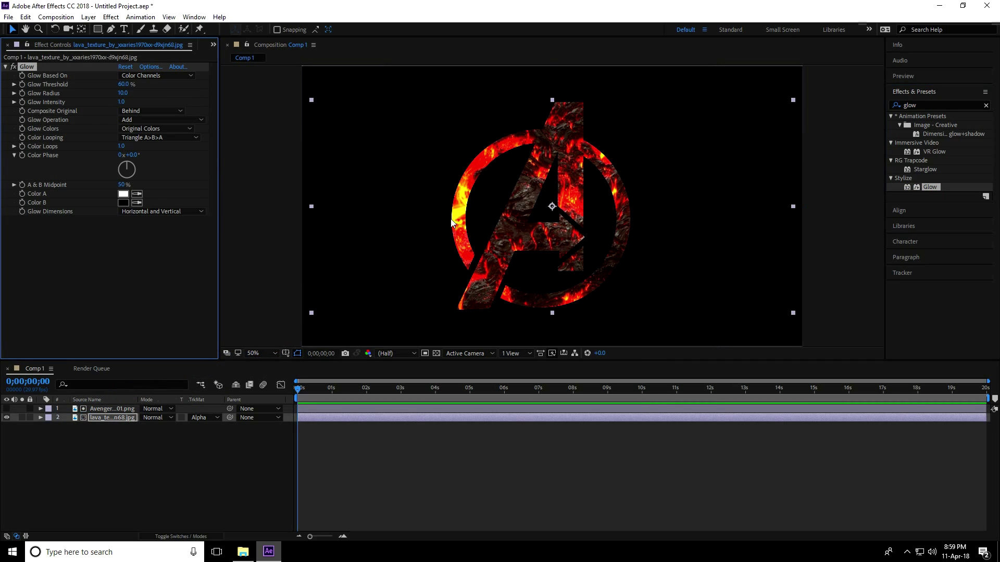
{"action": "left_click_drag", "start_coordinate": [64, 467], "coordinate": [110, 415]}
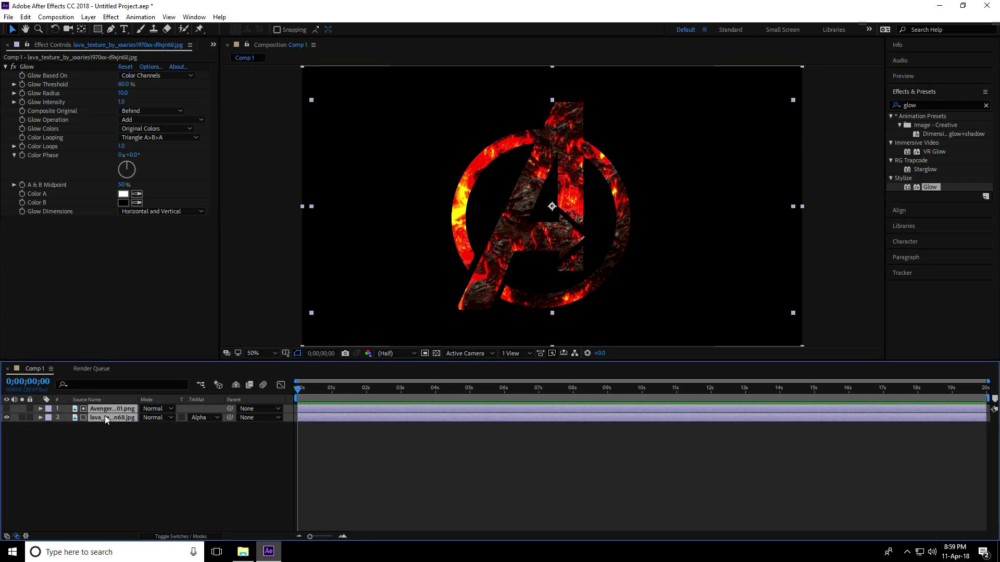
Pre-compose the selected logo and lava layers into a composition named 'Logo'
{"action": "right_click", "coordinate": [95, 417]}
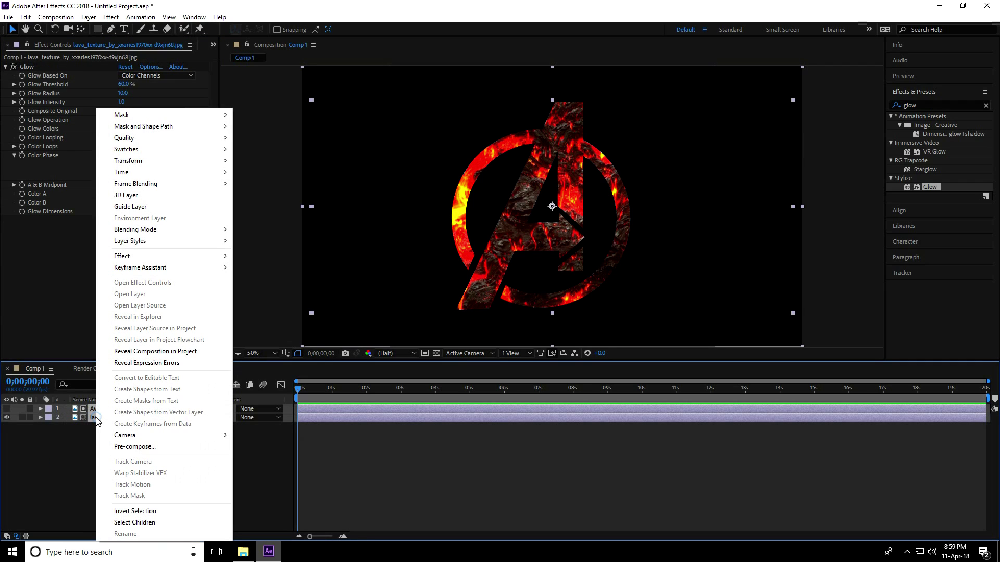
{"action": "left_click", "coordinate": [170, 446]}
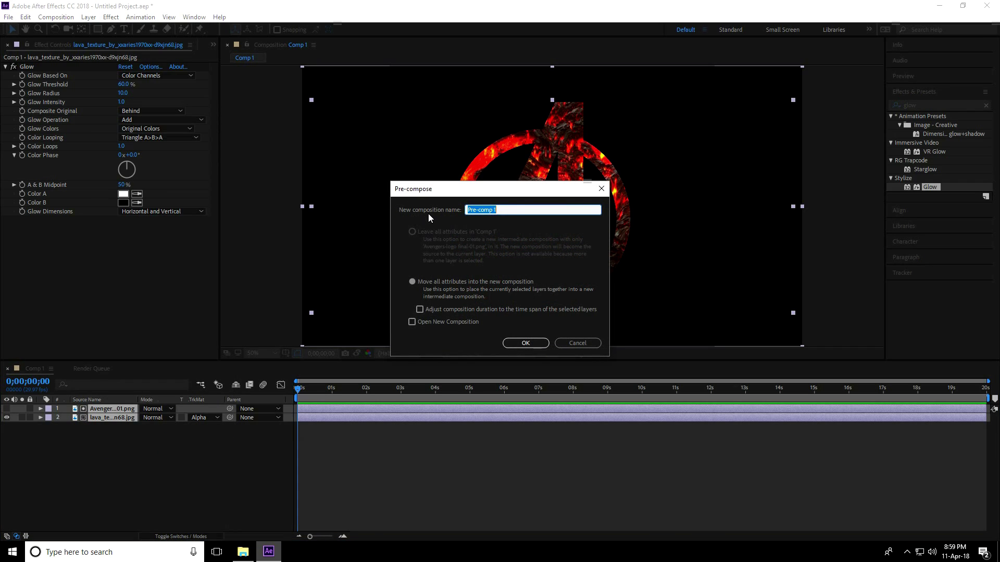
{"action": "key", "text": "BackSpace"}
{"action": "type", "text": "Logo"}
{"action": "left_click", "coordinate": [525, 342]}
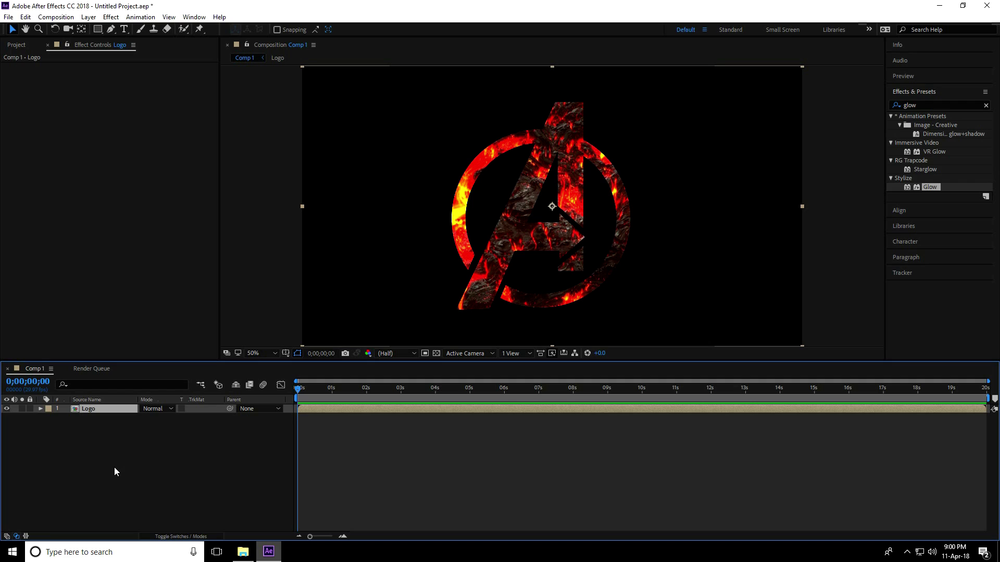
Add a new solid layer named 'Particle' to Comp 1
{"action": "right_click", "coordinate": [97, 477]}
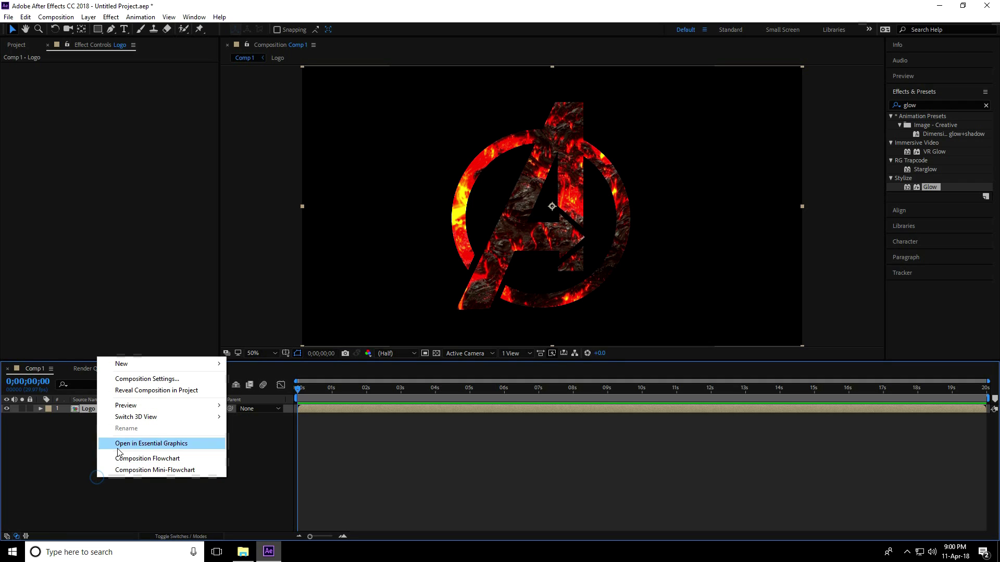
{"action": "mouse_move", "coordinate": [121, 366]}
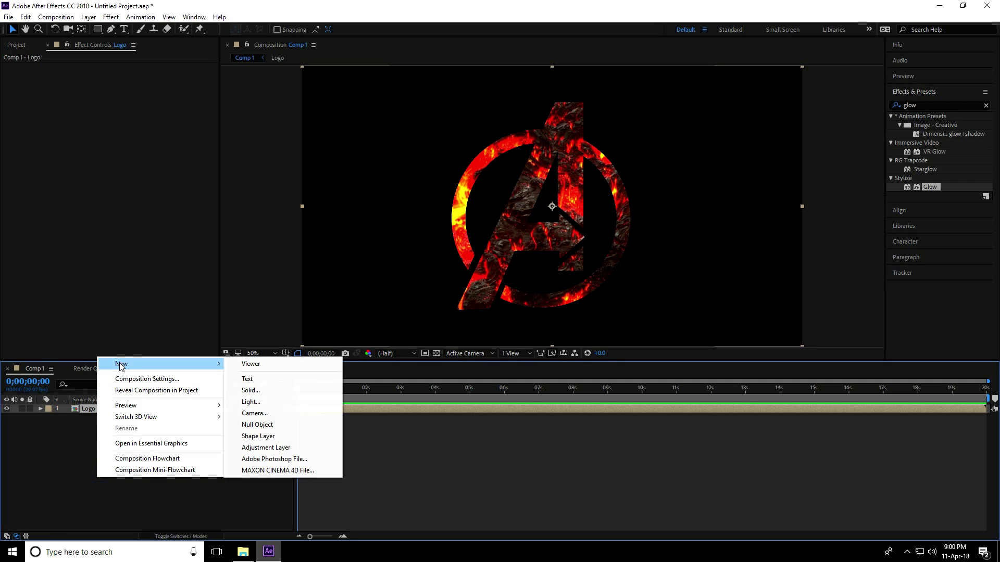
{"action": "left_click", "coordinate": [250, 390]}
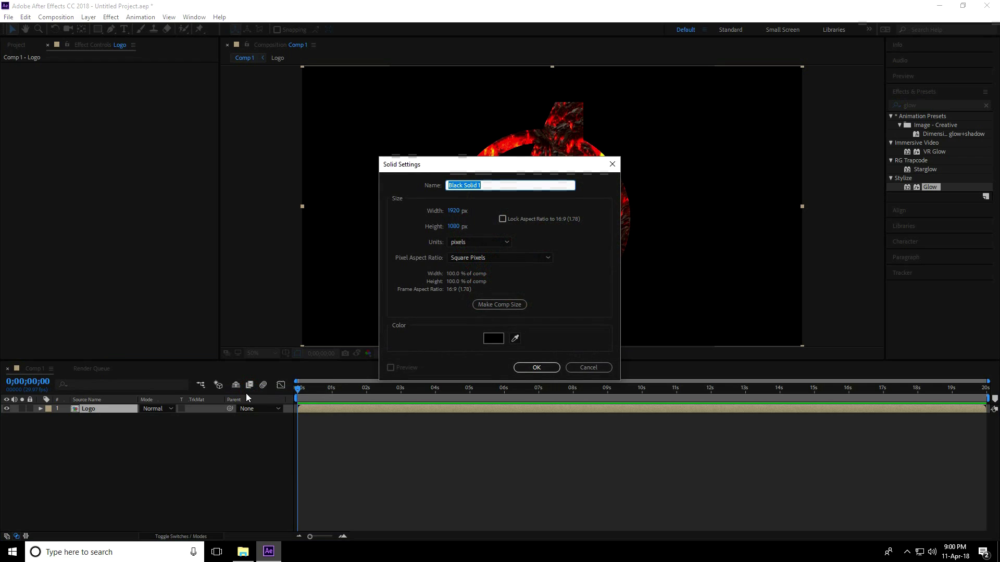
{"action": "type", "text": "Particle"}
{"action": "key", "text": "Return"}
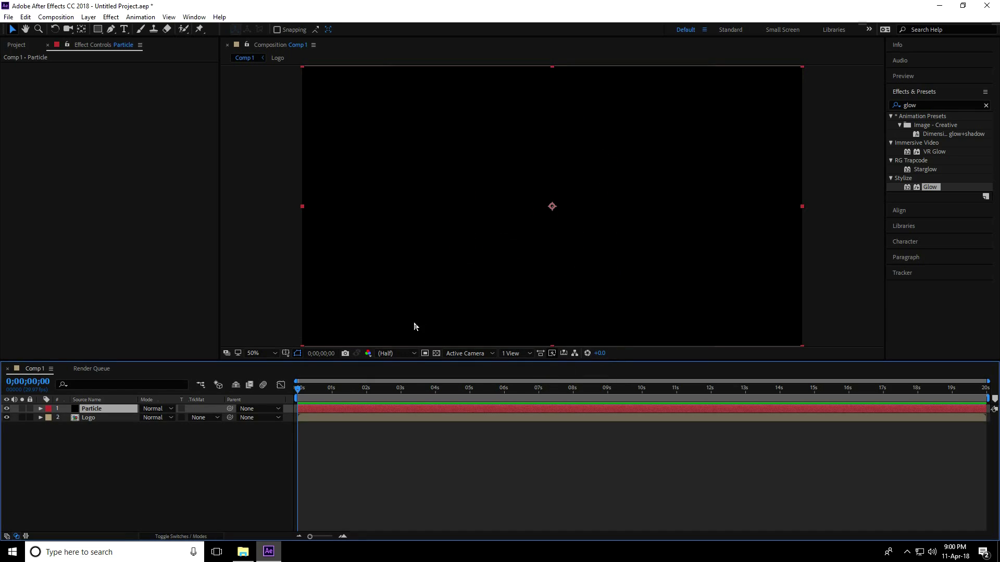
Make the Logo layer 3D and hide it
{"action": "left_click", "coordinate": [183, 536]}
{"action": "left_click", "coordinate": [77, 418]}
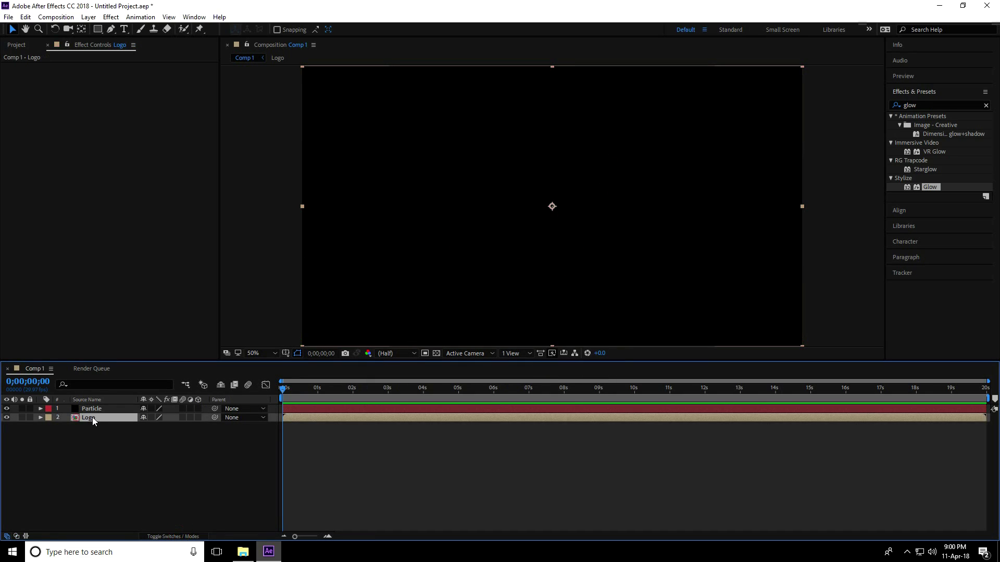
{"action": "left_click", "coordinate": [198, 418]}
{"action": "left_click", "coordinate": [7, 418]}
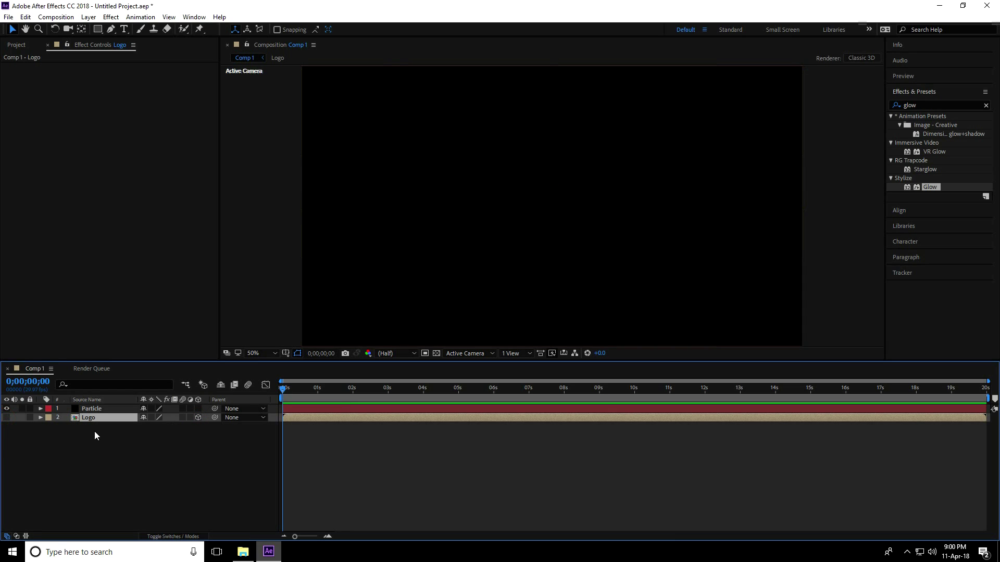
{"action": "left_click", "coordinate": [94, 410]}
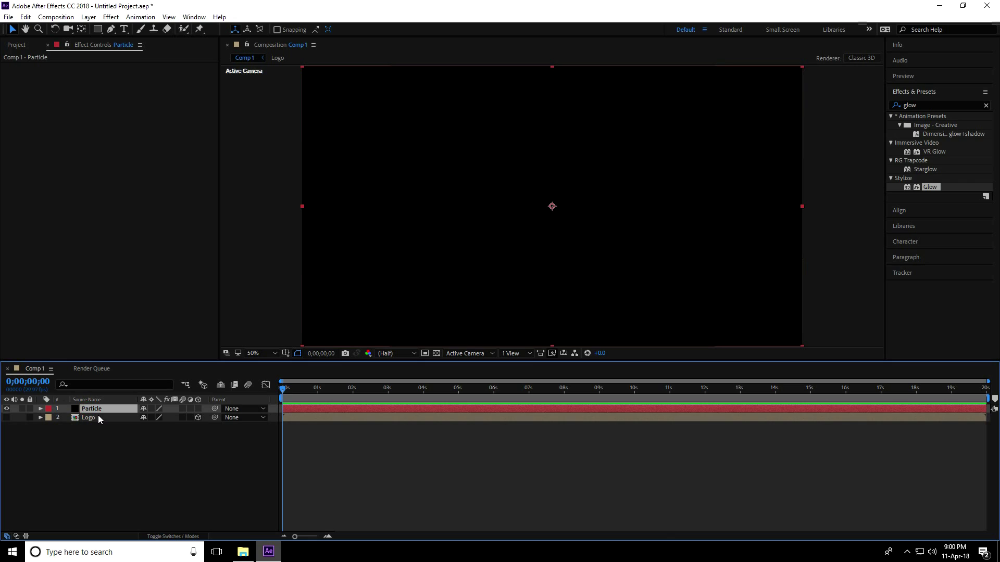
Apply Trapcode Particular to the Particle layer
{"action": "left_click", "coordinate": [111, 17]}
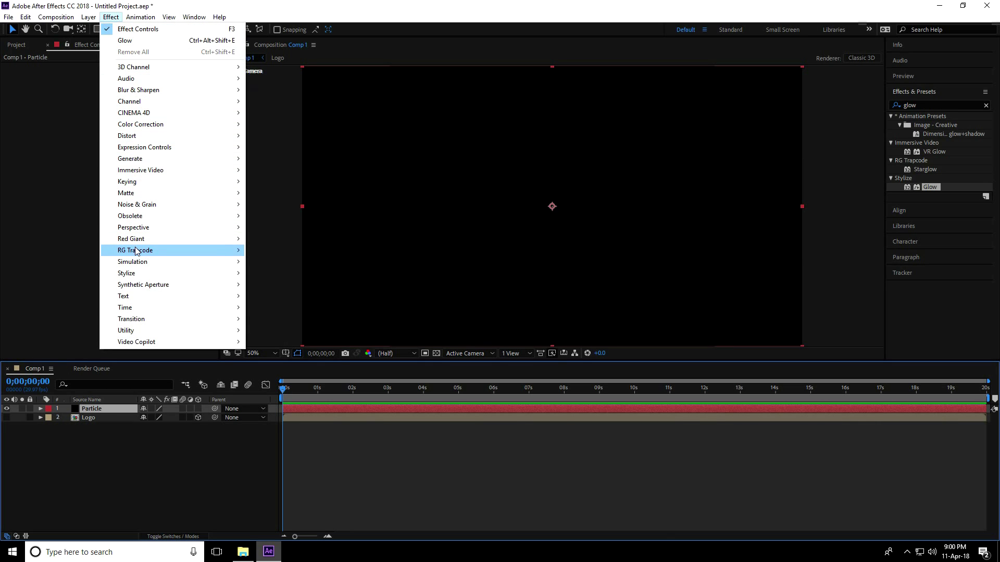
{"action": "mouse_move", "coordinate": [136, 251]}
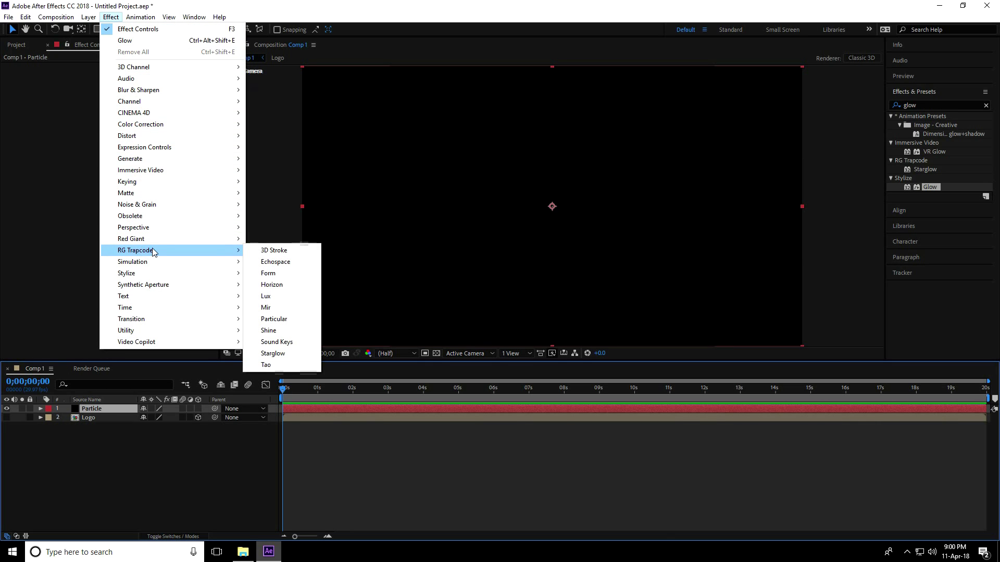
{"action": "left_click", "coordinate": [287, 322]}
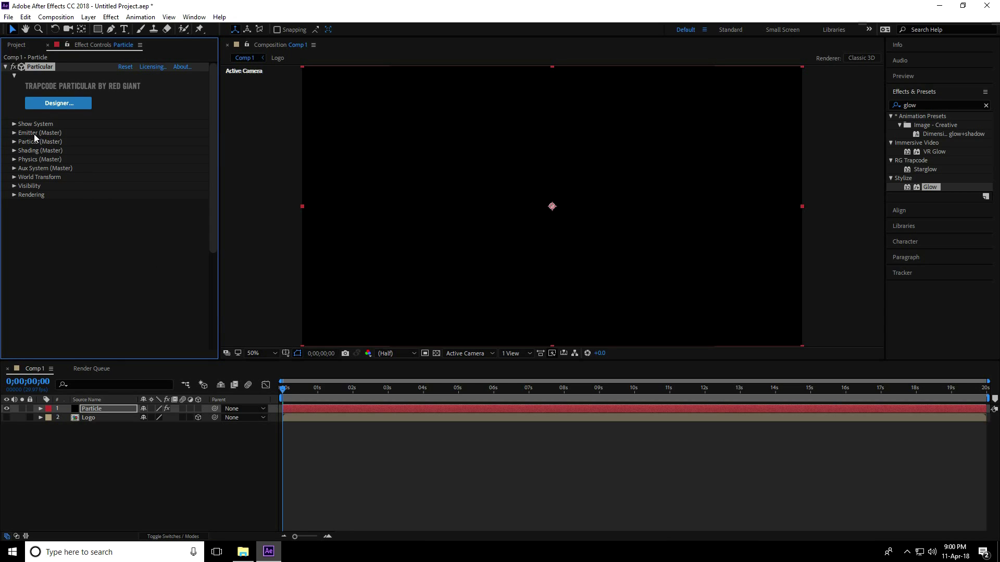
Set Particular's Emitter Type to Layer and choose Logo as the emitter layer
{"action": "left_click", "coordinate": [15, 133]}
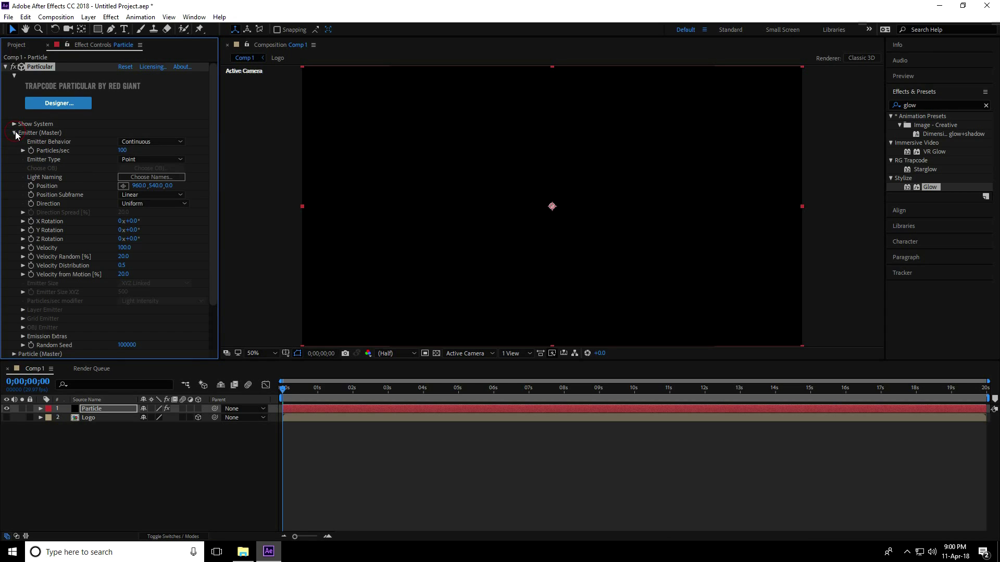
{"action": "left_click", "coordinate": [166, 159]}
{"action": "left_click", "coordinate": [154, 229]}
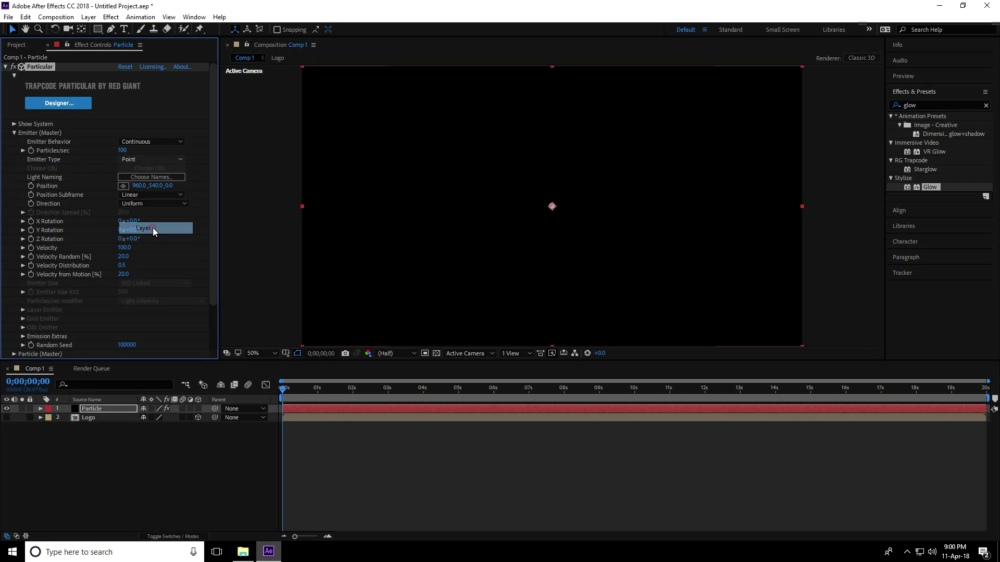
{"action": "left_click", "coordinate": [22, 310]}
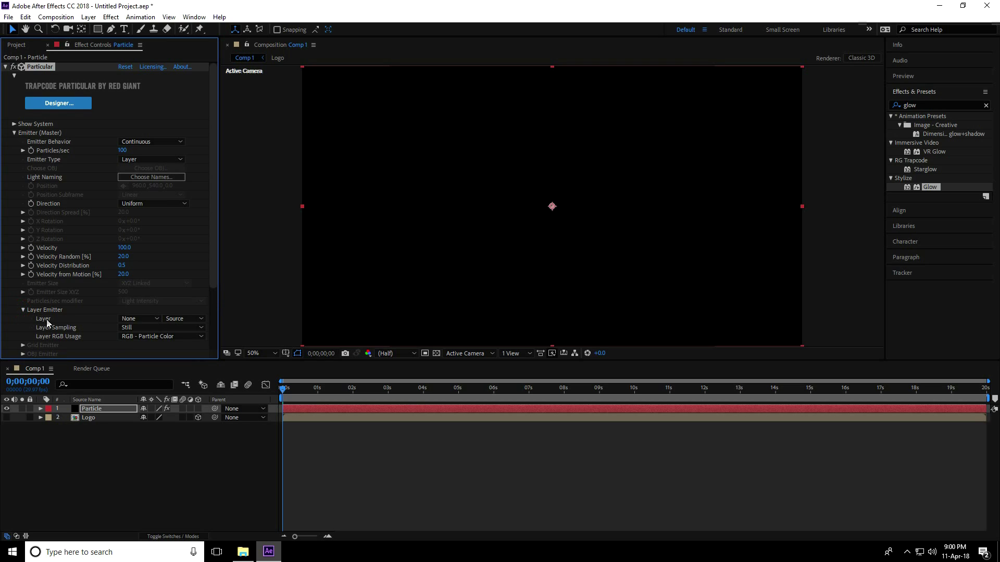
{"action": "left_click", "coordinate": [146, 318]}
{"action": "left_click", "coordinate": [147, 357]}
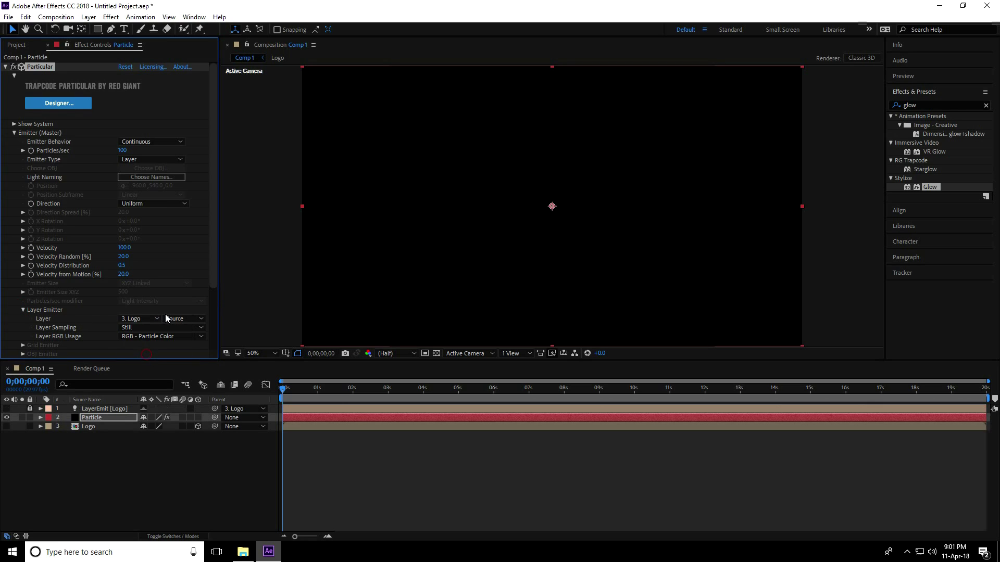
Preview the particles and raise emission to 100000 particles per second
{"action": "key", "text": "space"}
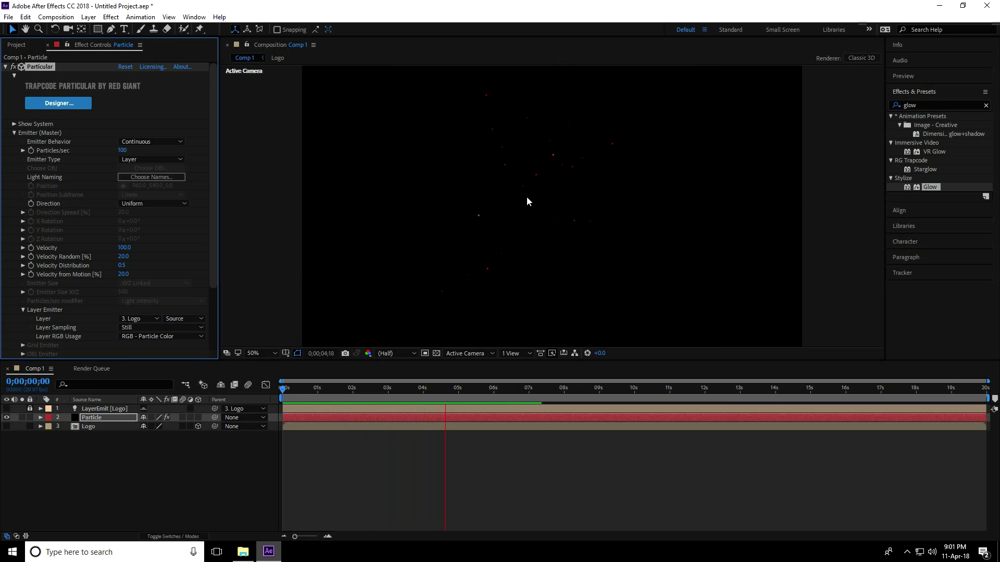
{"action": "key", "text": "space"}
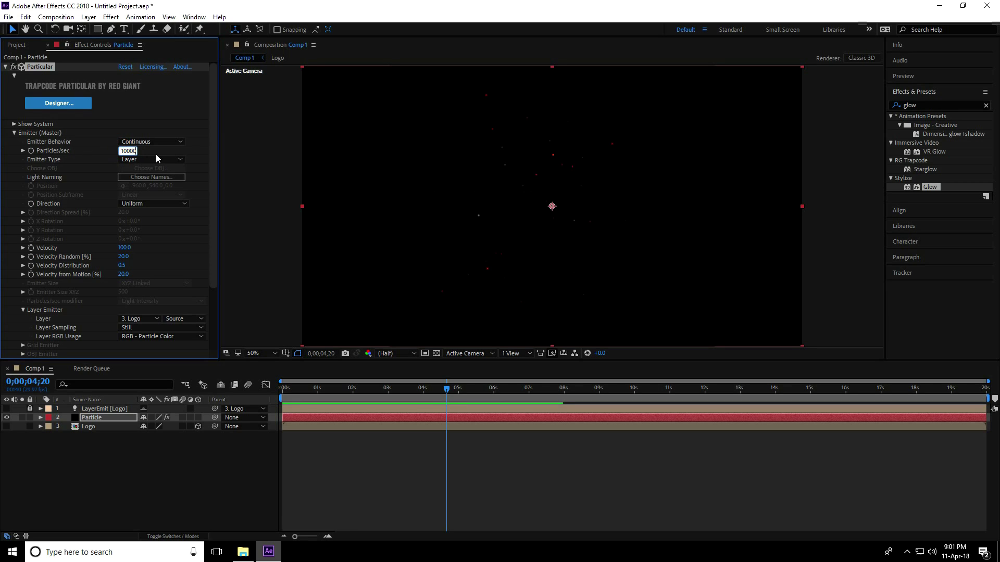
{"action": "key", "text": "Return"}
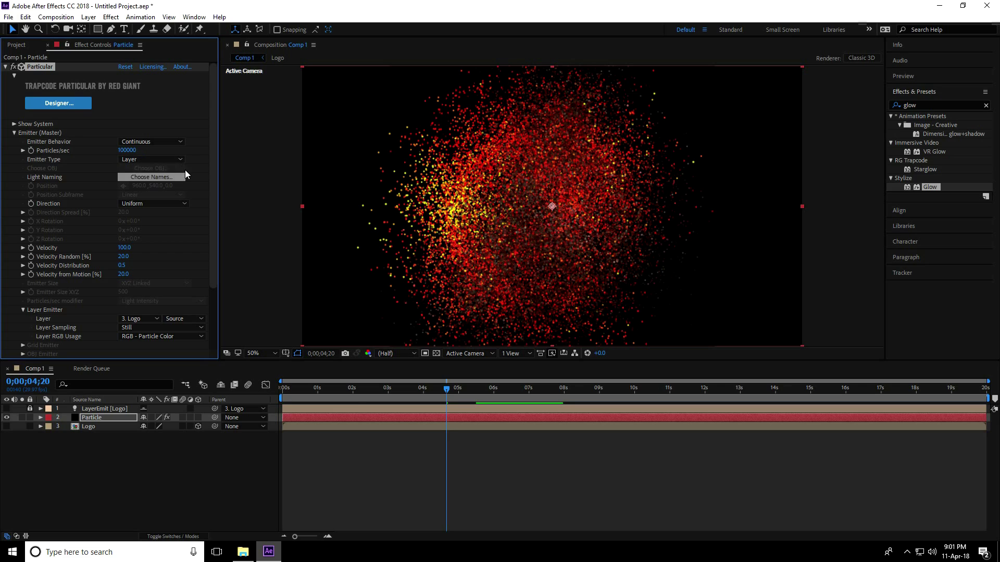
Preview the denser particles from the start and set Velocity to 20
{"action": "left_click_drag", "start_coordinate": [449, 389], "coordinate": [281, 389]}
{"action": "key", "text": "space"}
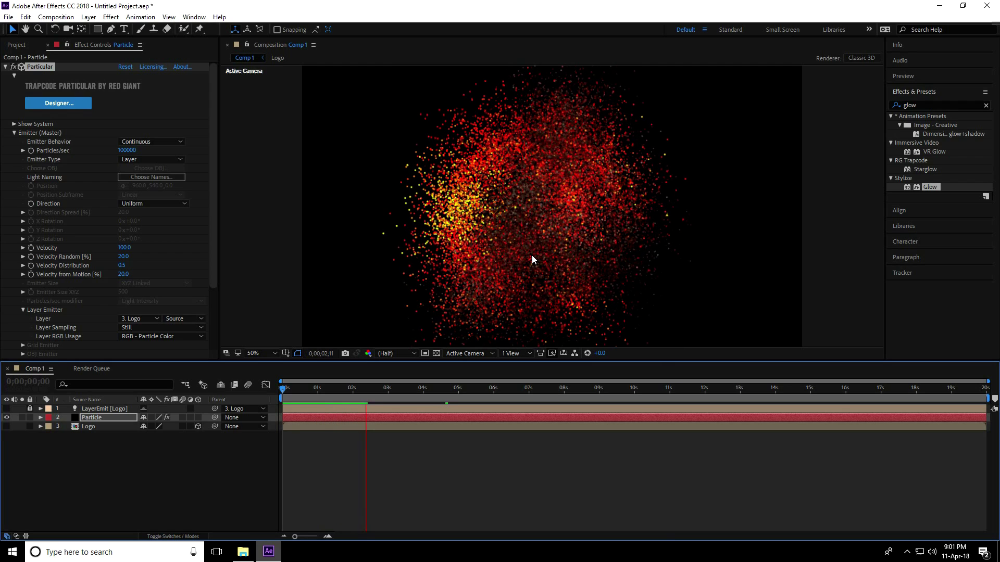
{"action": "key", "text": "space"}
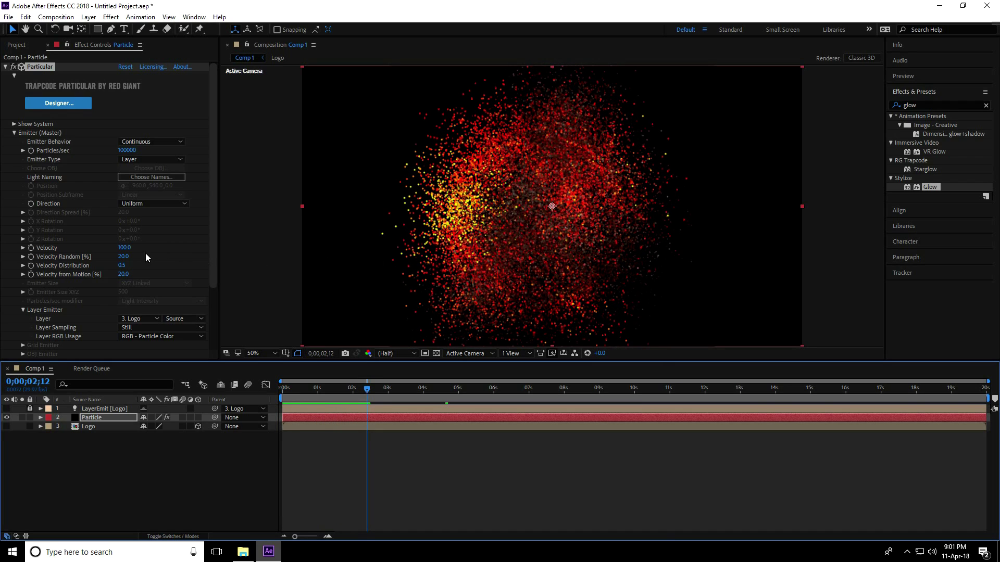
{"action": "left_click", "coordinate": [125, 247]}
{"action": "type", "text": "2"}
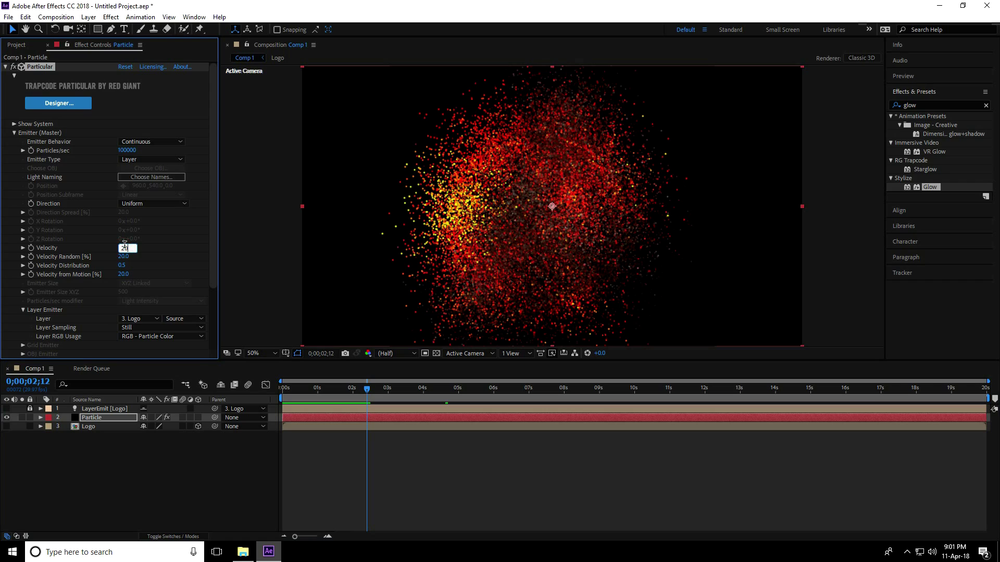
{"action": "type", "text": "0"}
{"action": "key", "text": "Return"}
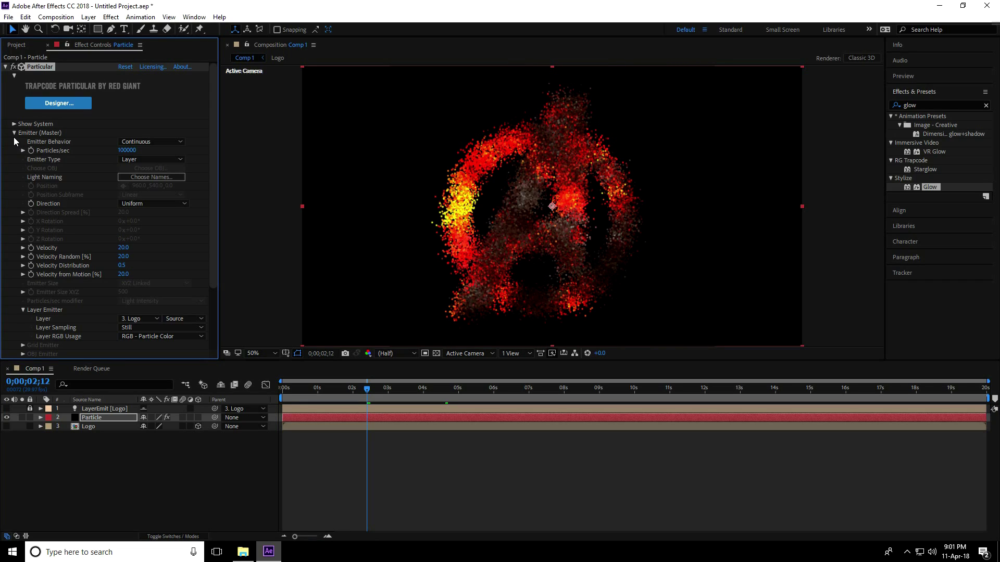
Set the particle Life to 5 seconds in Particle (Master)
{"action": "left_click", "coordinate": [14, 134]}
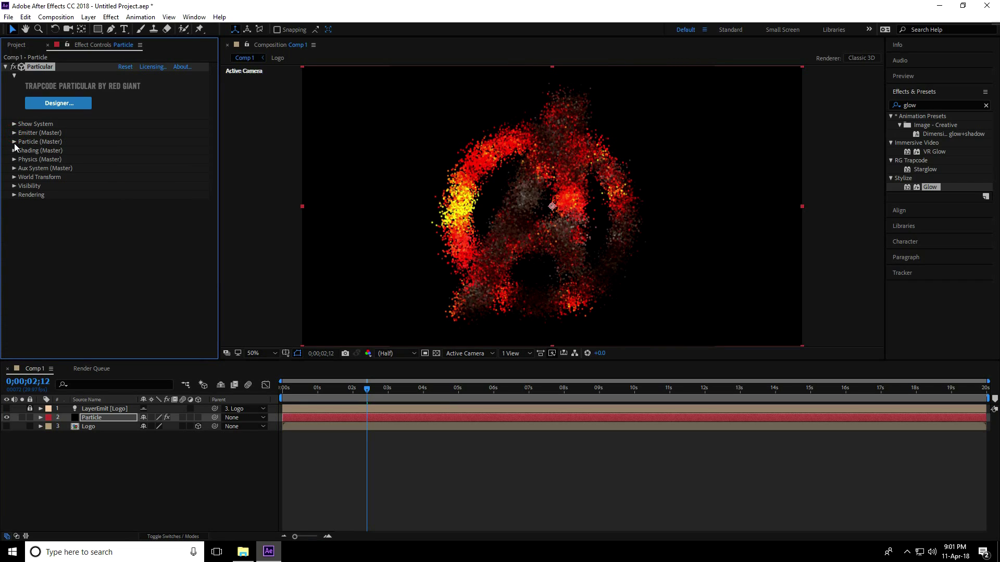
{"action": "left_click", "coordinate": [14, 142]}
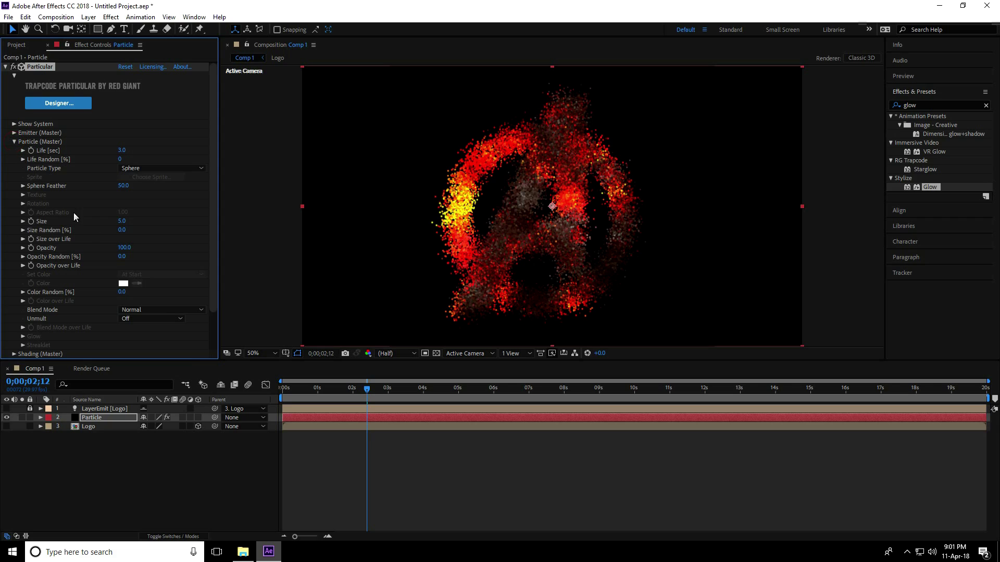
{"action": "left_click_drag", "start_coordinate": [367, 390], "coordinate": [258, 392]}
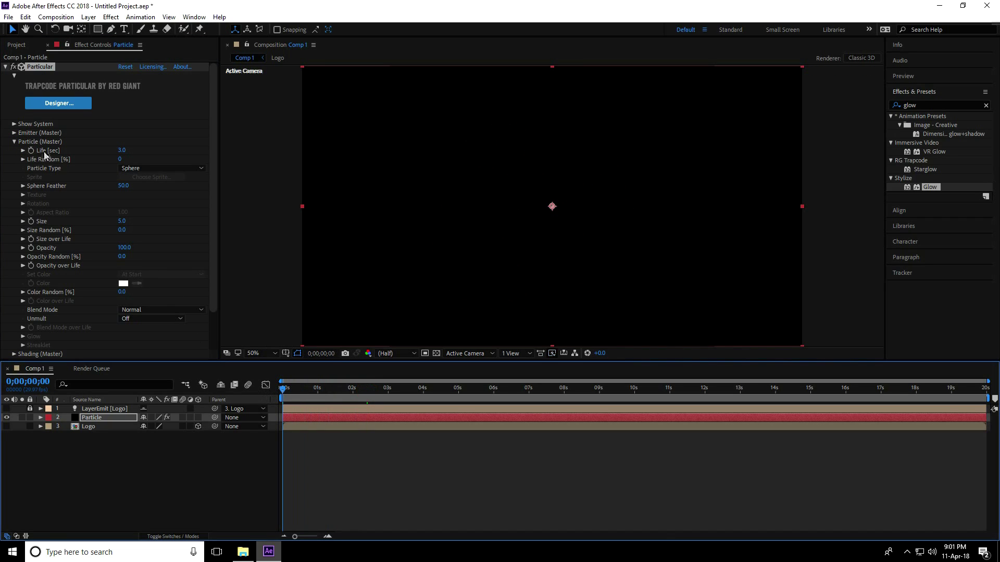
{"action": "left_click", "coordinate": [122, 150]}
{"action": "left_click", "coordinate": [123, 150]}
{"action": "type", "text": "5"}
{"action": "key", "text": "Return"}
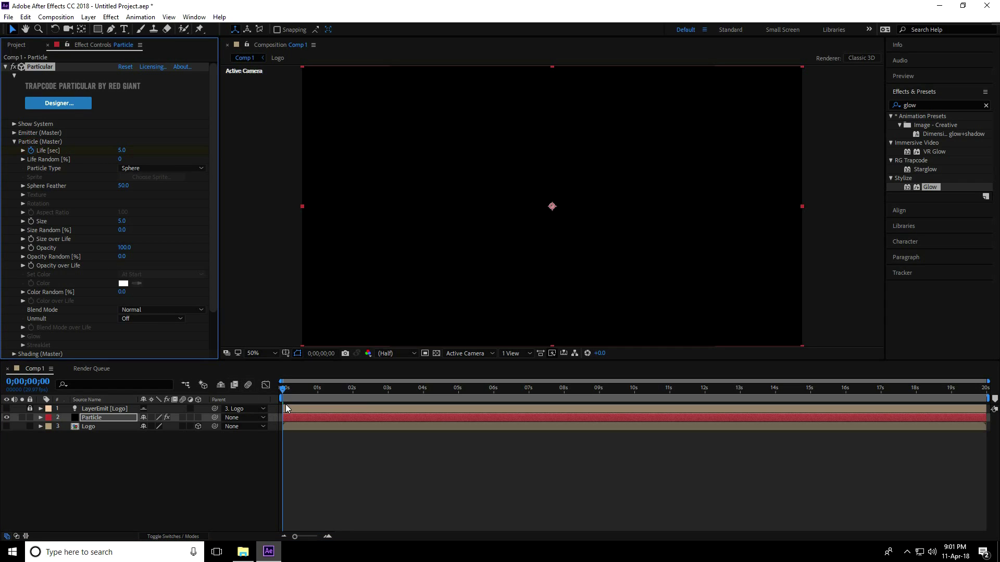
Preview the logo building up, keeping Life at 5 seconds after testing a shorter value
{"action": "left_click_drag", "start_coordinate": [283, 392], "coordinate": [565, 415]}
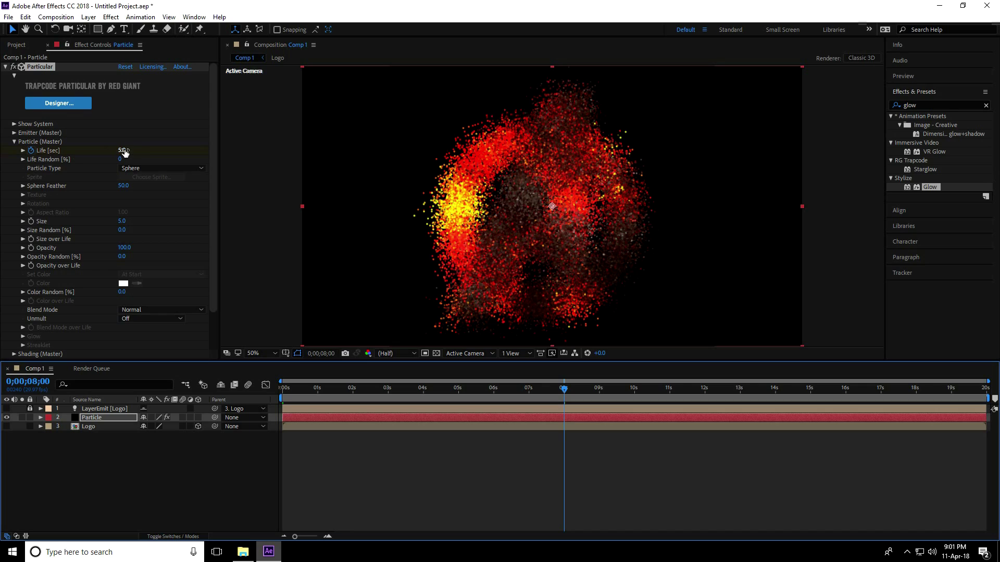
{"action": "left_click_drag", "start_coordinate": [125, 152], "coordinate": [125, 152]}
{"action": "left_click_drag", "start_coordinate": [564, 389], "coordinate": [282, 389]}
{"action": "key", "text": "ctrl+z"}
{"action": "key", "text": "space"}
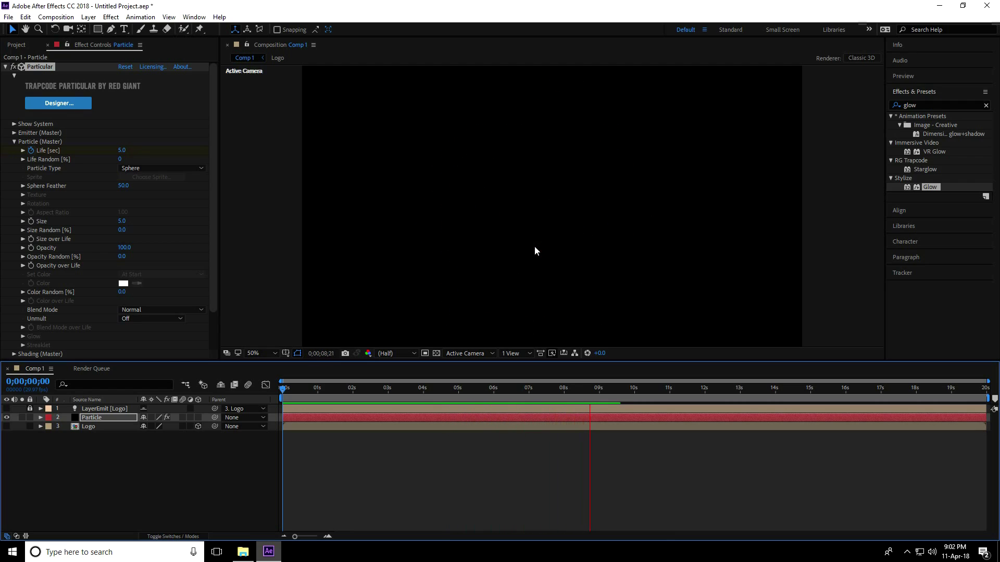
Stop the preview, return to a formed-logo frame, and set Sphere Feather to 0
{"action": "key", "text": "space"}
{"action": "left_click_drag", "start_coordinate": [589, 391], "coordinate": [365, 388]}
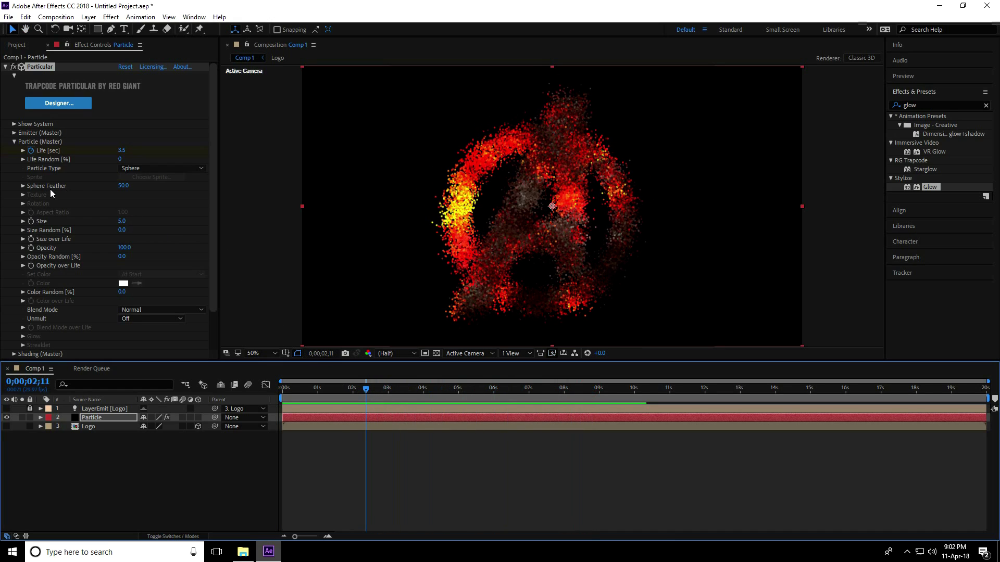
{"action": "left_click", "coordinate": [123, 186]}
{"action": "type", "text": "0.9"}
{"action": "key", "text": "Return"}
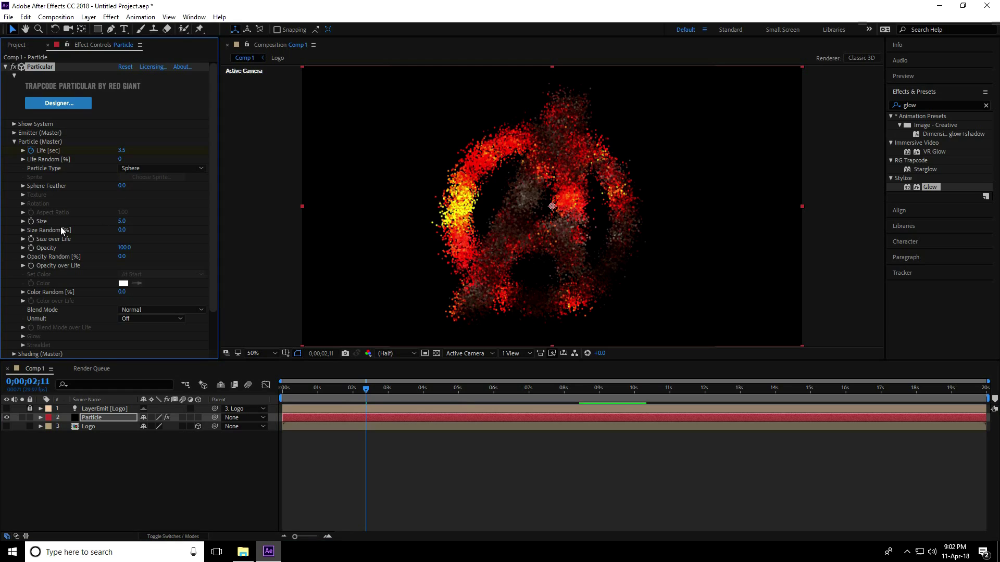
Set particle Size to 4 and apply the descending Size over Life preset
{"action": "left_click", "coordinate": [123, 221]}
{"action": "type", "text": "4"}
{"action": "key", "text": "Return"}
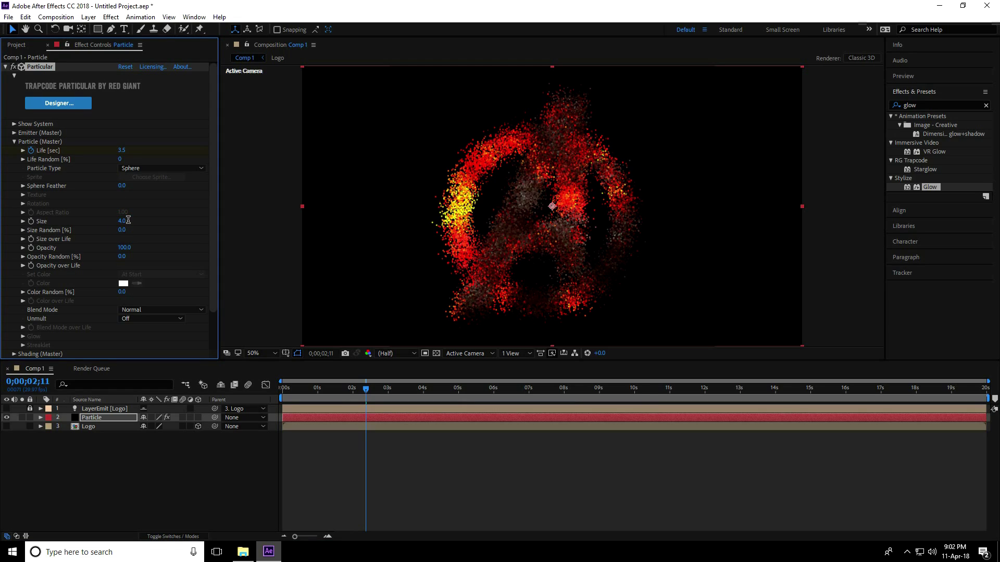
{"action": "left_click", "coordinate": [22, 239]}
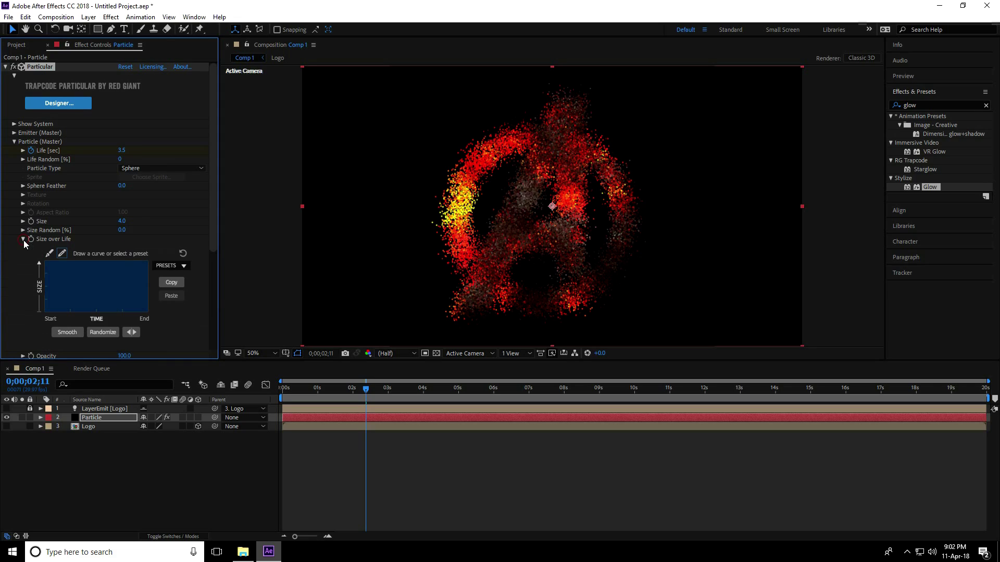
{"action": "left_click", "coordinate": [184, 266]}
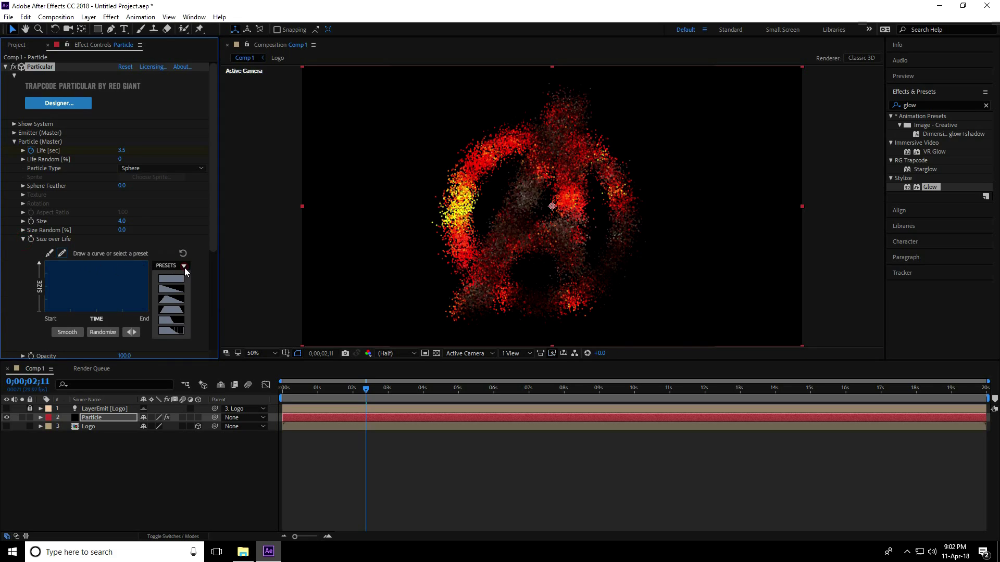
{"action": "left_click", "coordinate": [170, 291]}
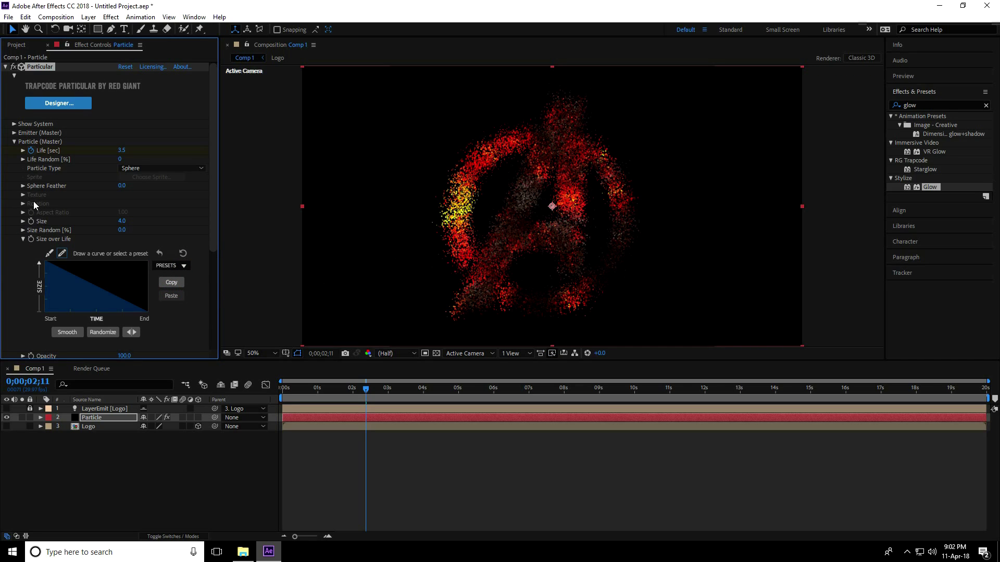
{"action": "scroll", "coordinate": [214, 237], "scroll_direction": "down", "scroll_amount": 5}
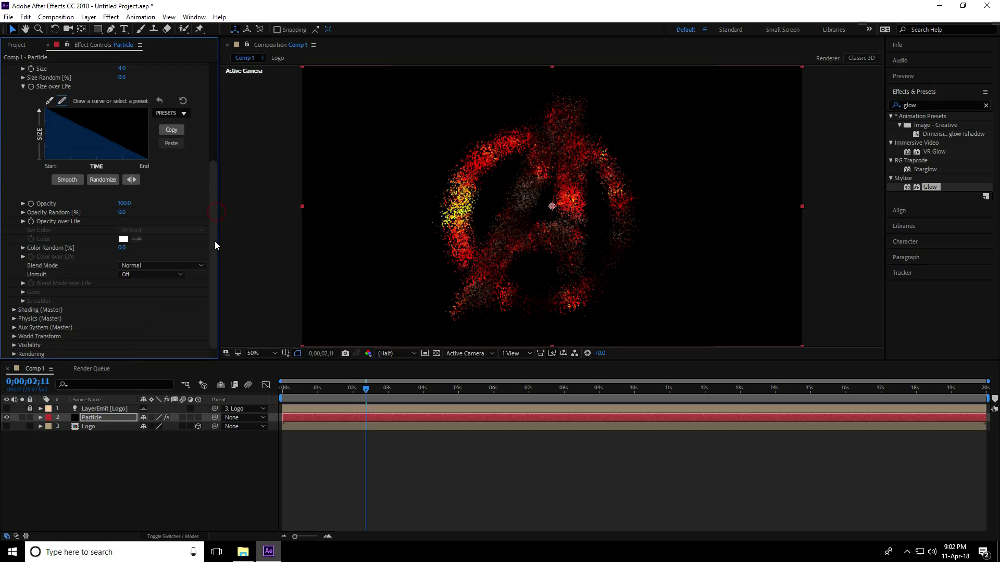
Turn Shadowlet on for both main and aux particles in Shading (Master)
{"action": "left_click_drag", "start_coordinate": [215, 182], "coordinate": [211, 101]}
{"action": "left_click", "coordinate": [14, 110]}
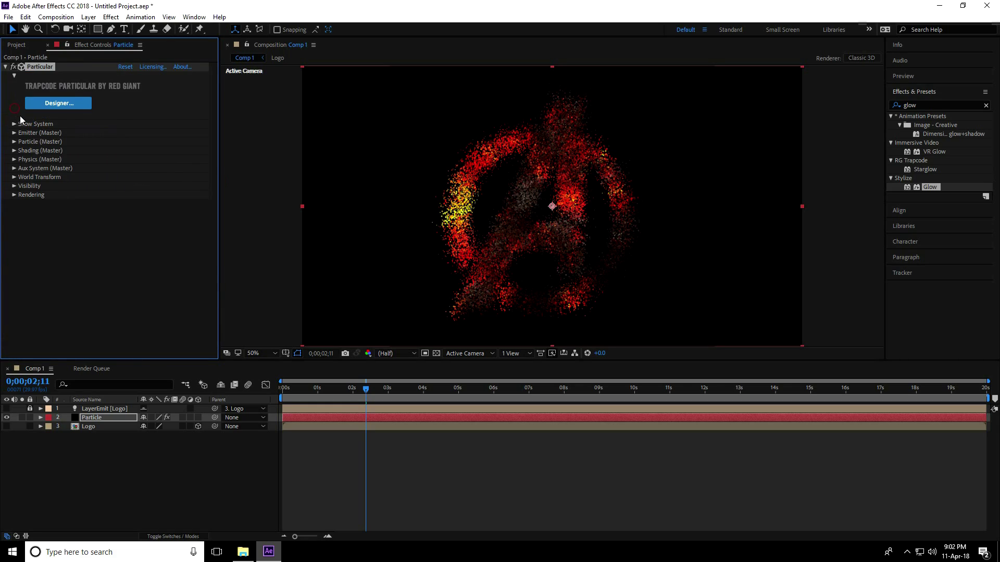
{"action": "left_click", "coordinate": [15, 151]}
{"action": "left_click", "coordinate": [153, 239]}
{"action": "left_click", "coordinate": [152, 261]}
{"action": "left_click", "coordinate": [151, 247]}
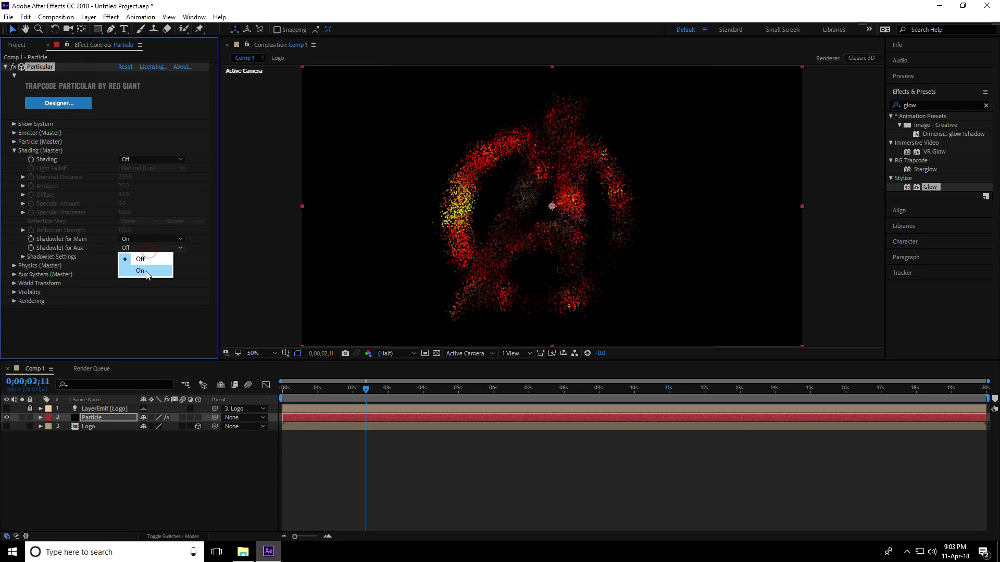
{"action": "left_click", "coordinate": [145, 271]}
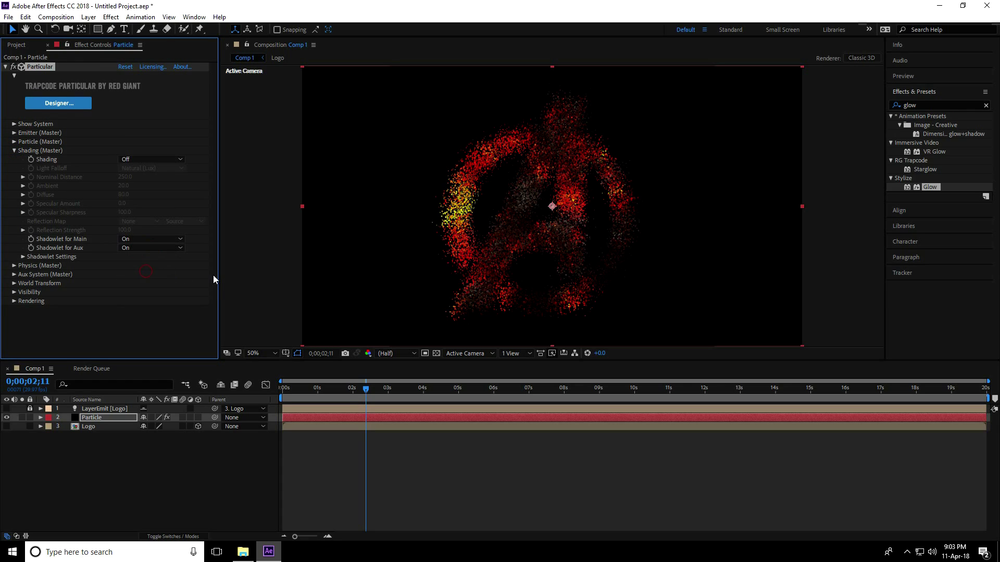
{"action": "left_click", "coordinate": [14, 151]}
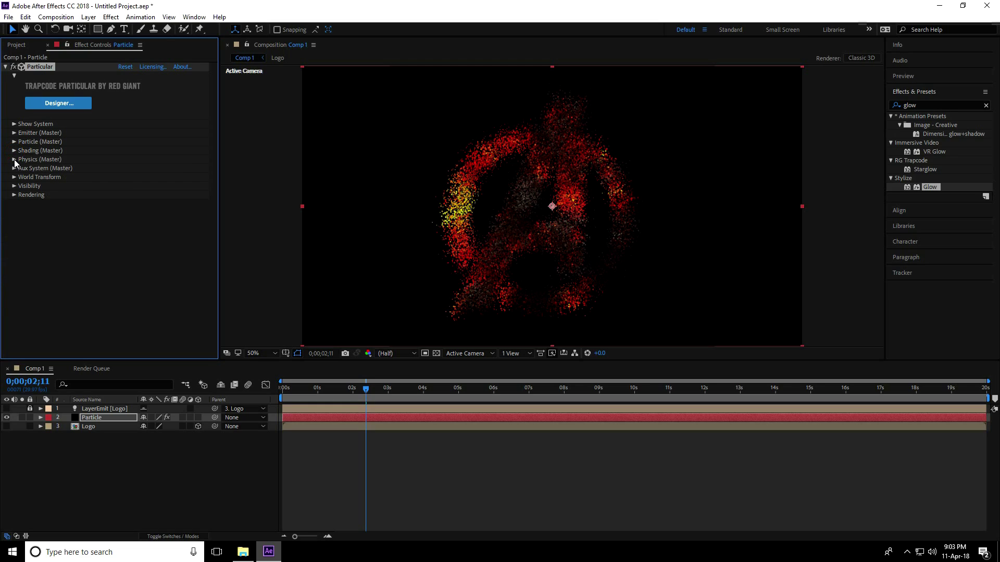
Set Air physics Wind X to 300 and Wind Y to -100
{"action": "left_click", "coordinate": [15, 160]}
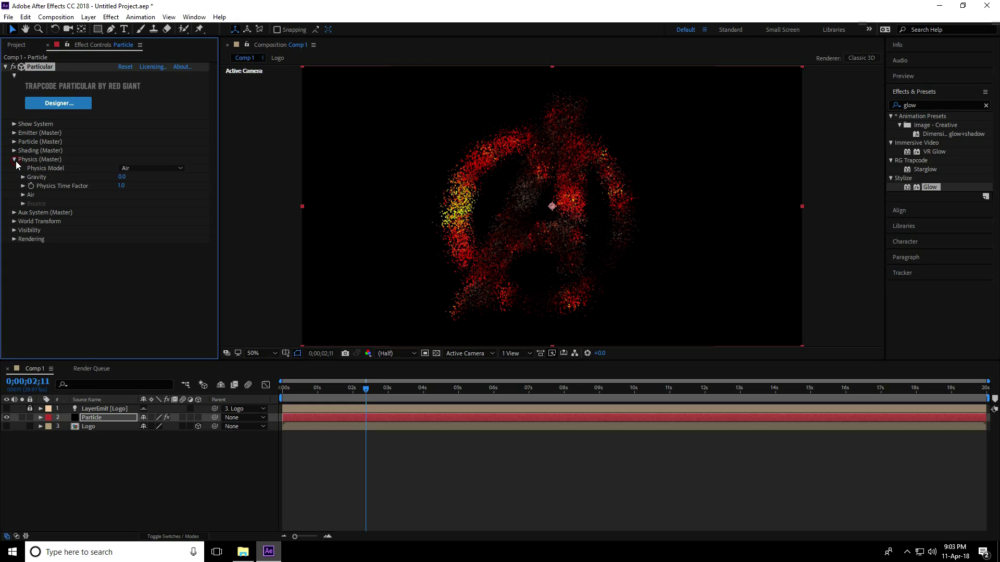
{"action": "left_click", "coordinate": [23, 195]}
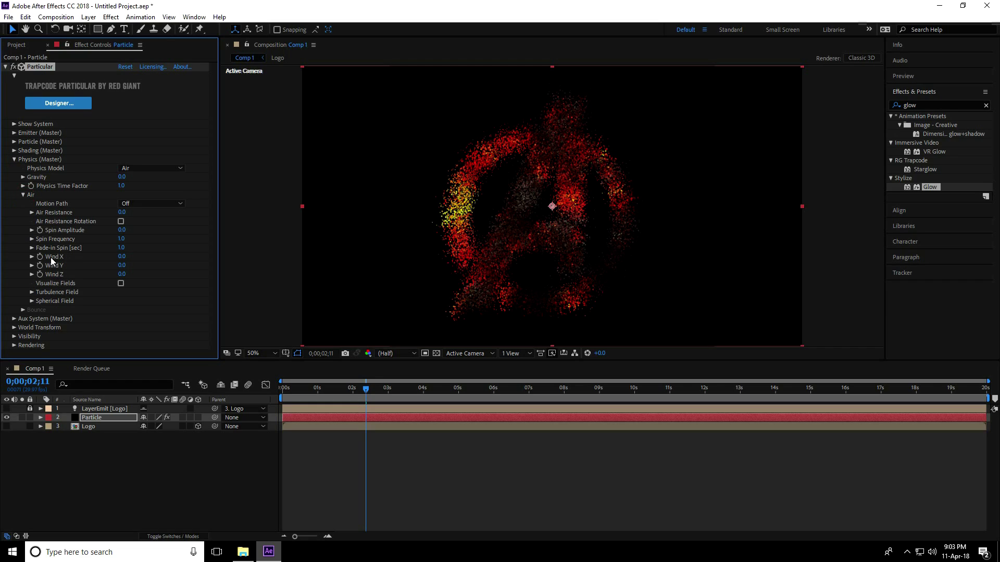
{"action": "left_click", "coordinate": [121, 257]}
{"action": "type", "text": "300"}
{"action": "key", "text": "Return"}
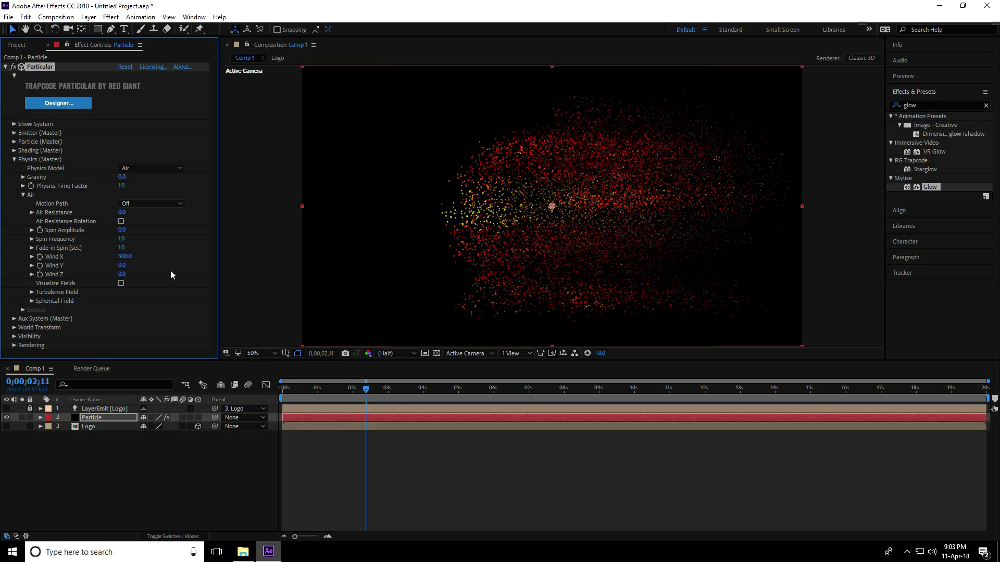
{"action": "left_click", "coordinate": [121, 265]}
{"action": "type", "text": "-100"}
{"action": "key", "text": "Return"}
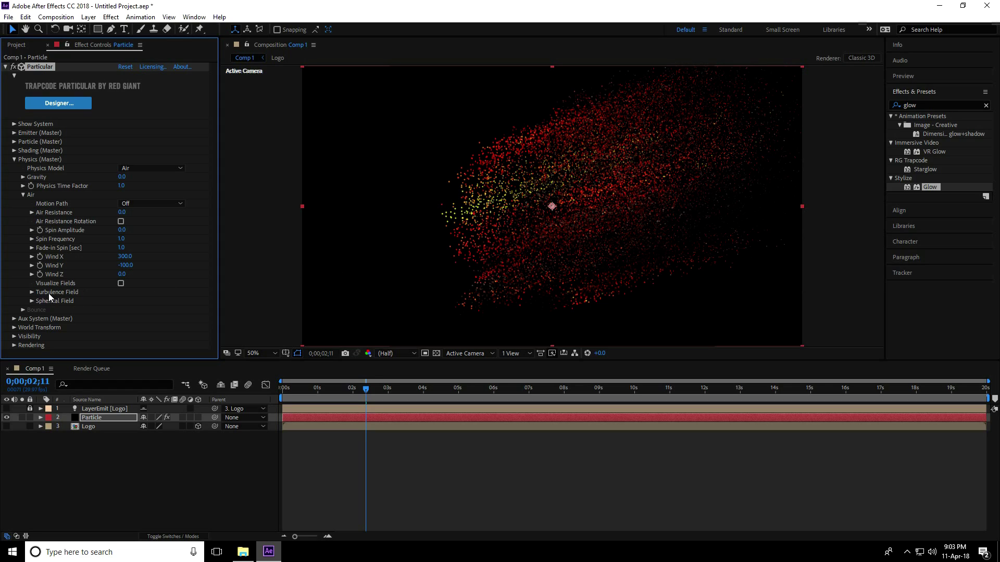
Set Turbulence Field Affect Size 10, Affect Position 1000 and Scale 7, then preview from 0
{"action": "left_click", "coordinate": [32, 292]}
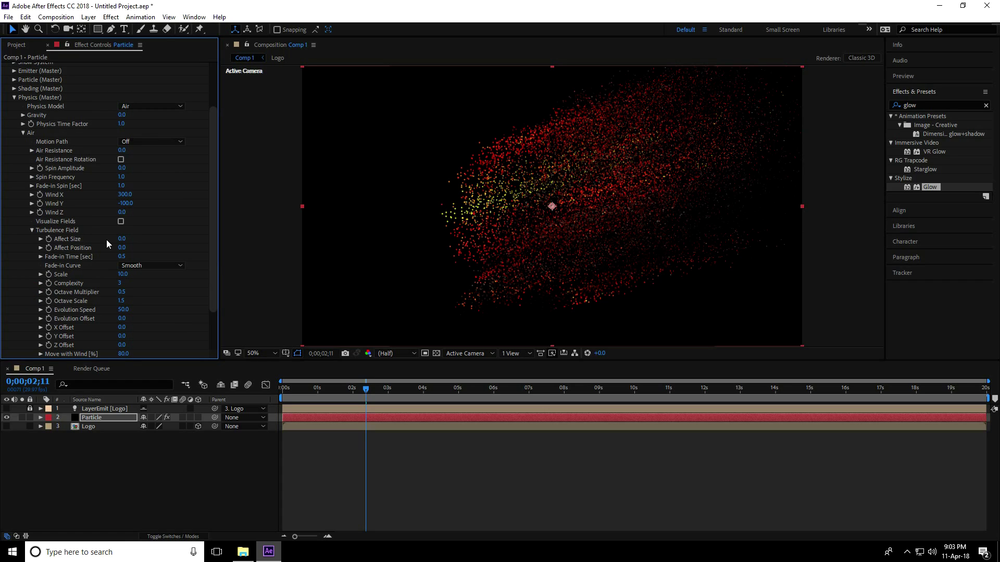
{"action": "left_click", "coordinate": [122, 239]}
{"action": "type", "text": "50"}
{"action": "key", "text": "Return"}
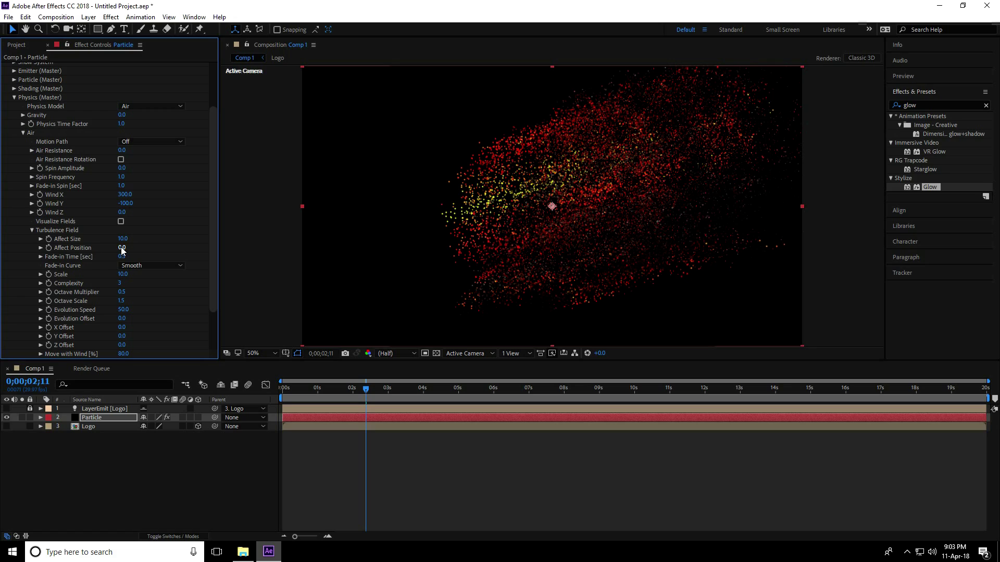
{"action": "left_click", "coordinate": [121, 247]}
{"action": "type", "text": "1000"}
{"action": "key", "text": "Return"}
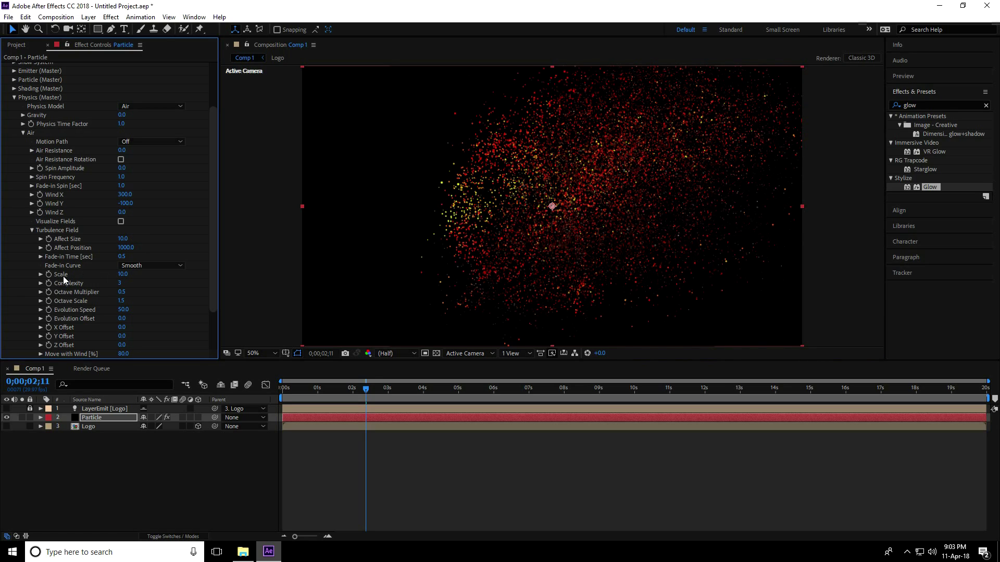
{"action": "left_click", "coordinate": [123, 275]}
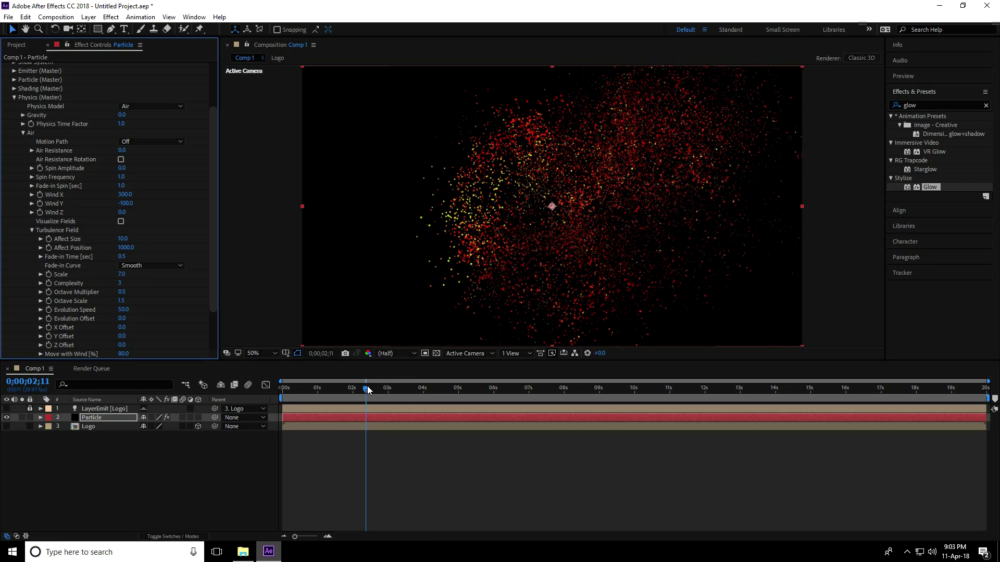
{"action": "left_click_drag", "start_coordinate": [367, 388], "coordinate": [282, 388]}
{"action": "key", "text": "space"}
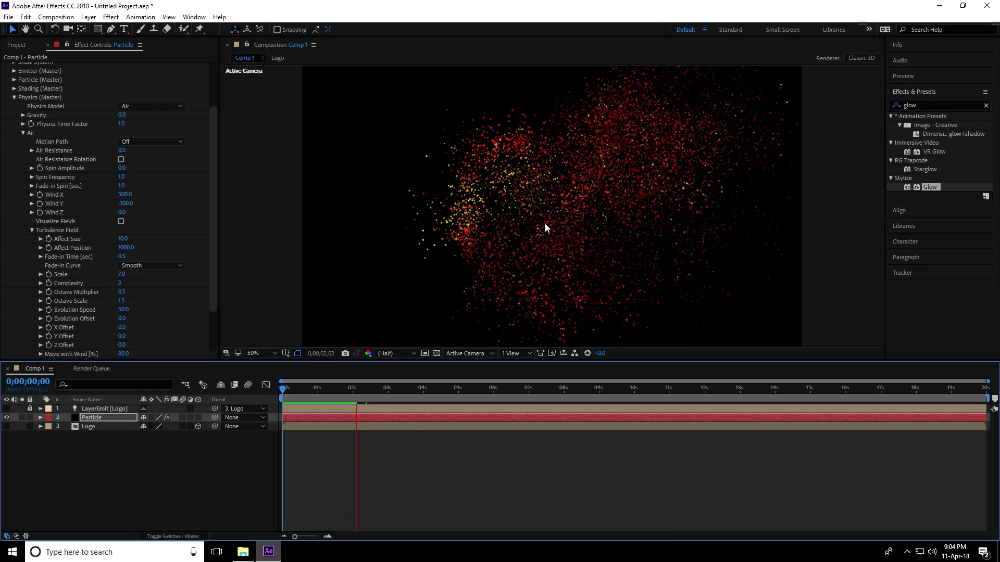
Apply Stylize > Glow to the Particle layer and preview the glowing particles from the start
{"action": "key", "text": "space"}
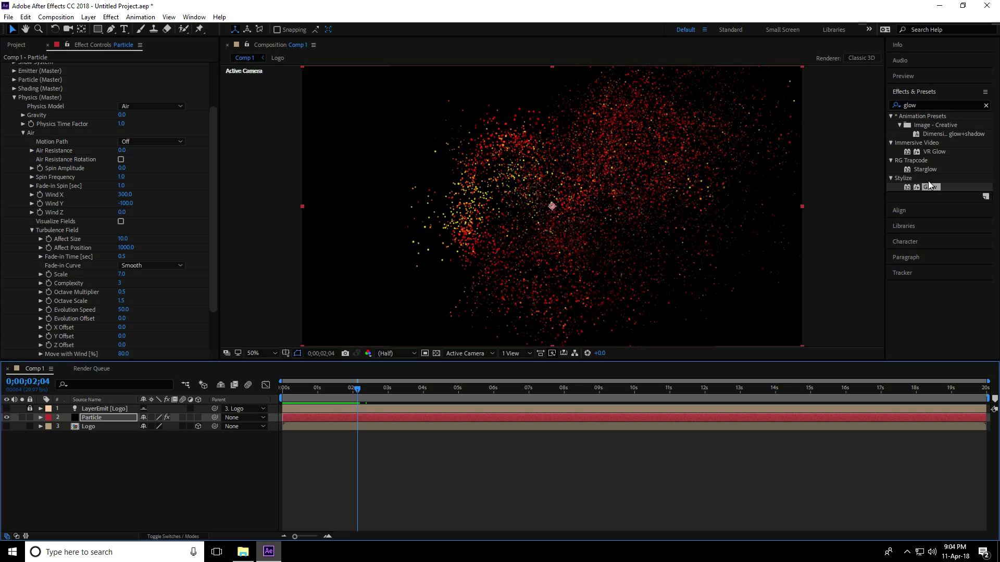
{"action": "left_click_drag", "start_coordinate": [929, 187], "coordinate": [102, 418]}
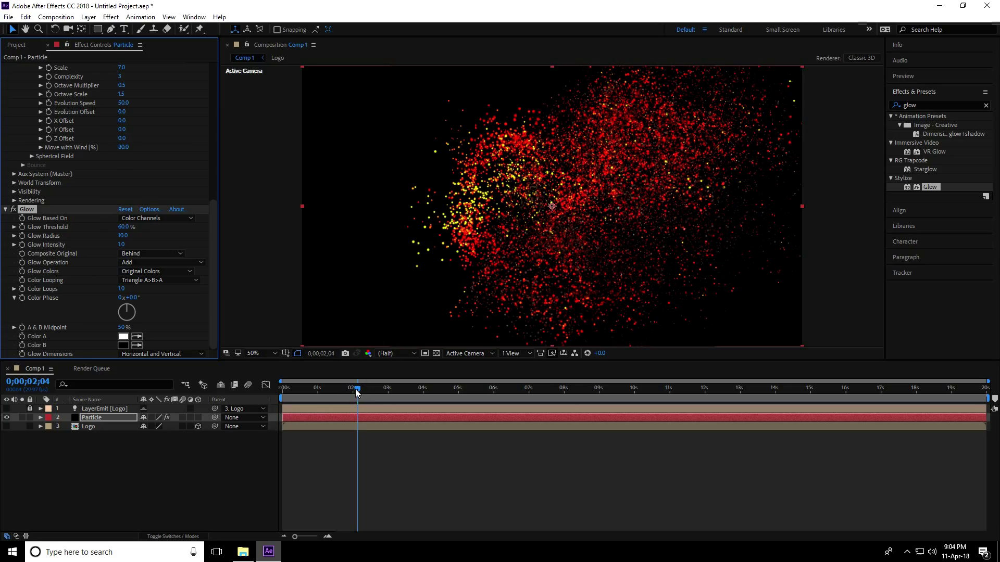
{"action": "left_click_drag", "start_coordinate": [356, 389], "coordinate": [264, 388]}
{"action": "key", "text": "space"}
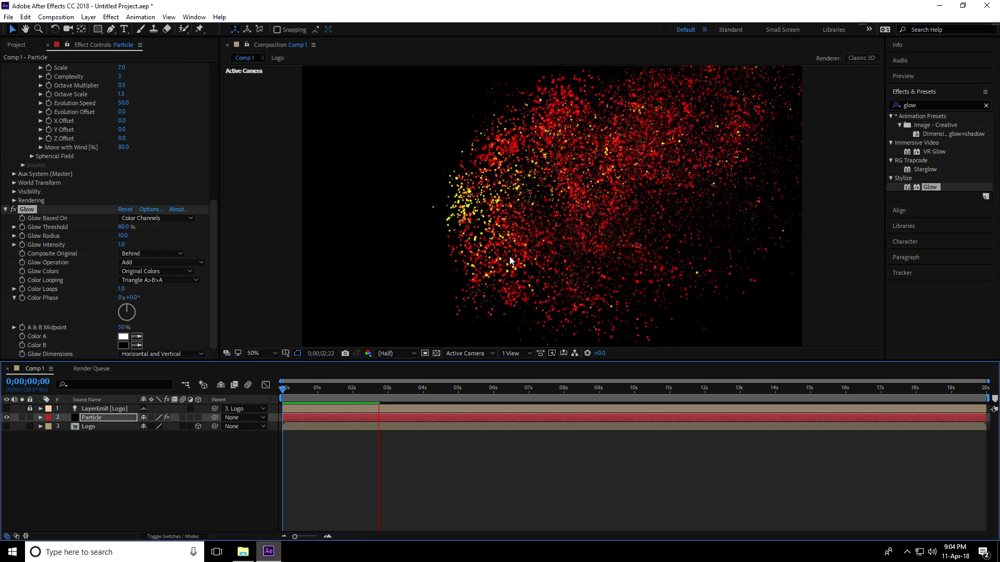
{"action": "key", "text": "space"}
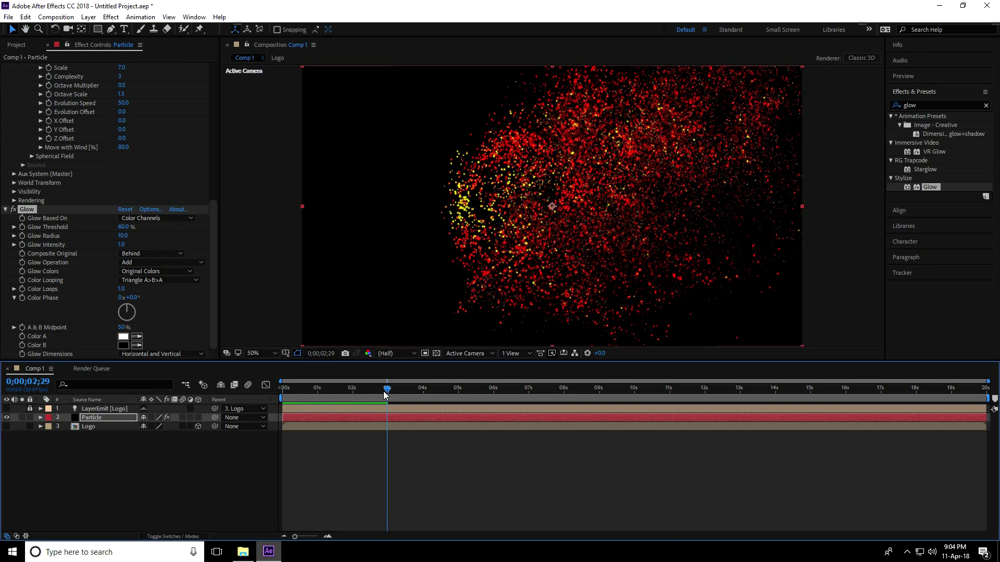
Collapse the Particular and Glow settings and add the Logo comp as the top layer
{"action": "scroll", "coordinate": [23, 175], "scroll_direction": "up", "scroll_amount": 10}
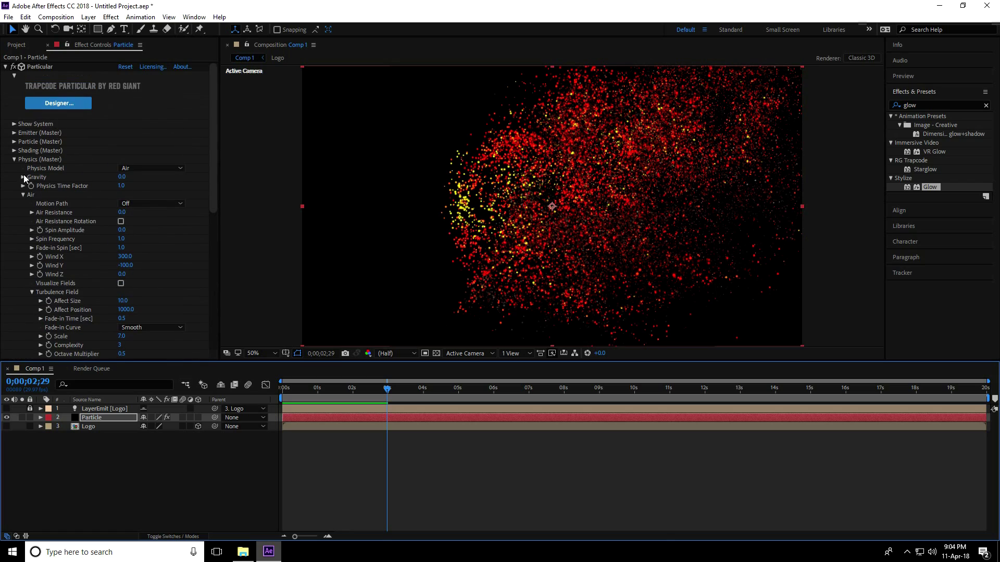
{"action": "left_click", "coordinate": [5, 66]}
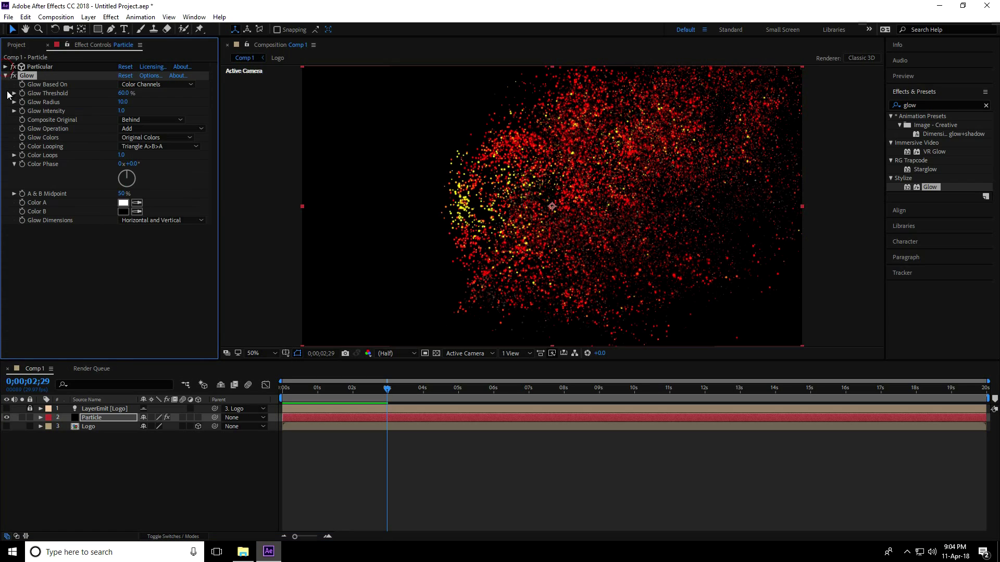
{"action": "left_click", "coordinate": [5, 76]}
{"action": "left_click", "coordinate": [116, 479]}
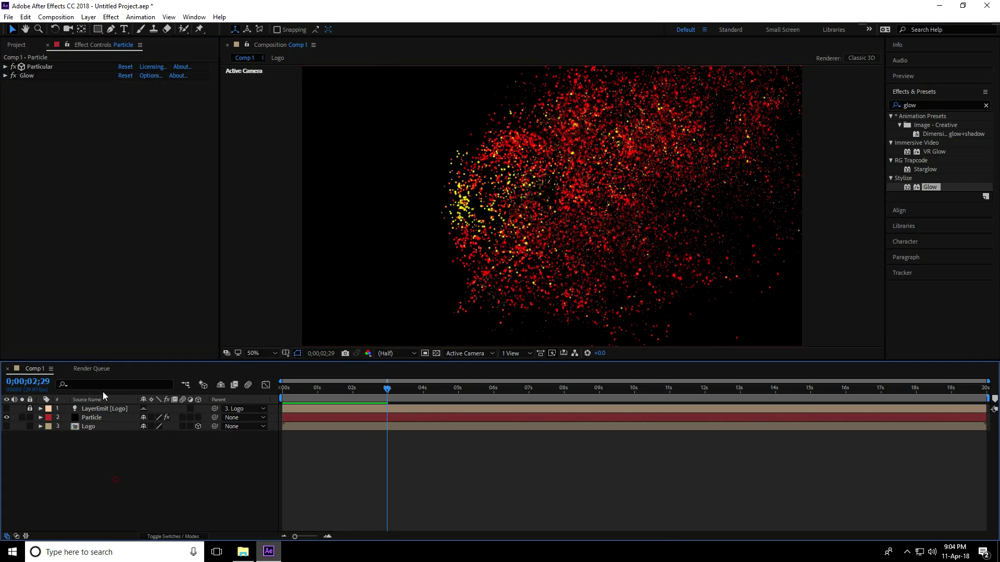
{"action": "left_click", "coordinate": [16, 45]}
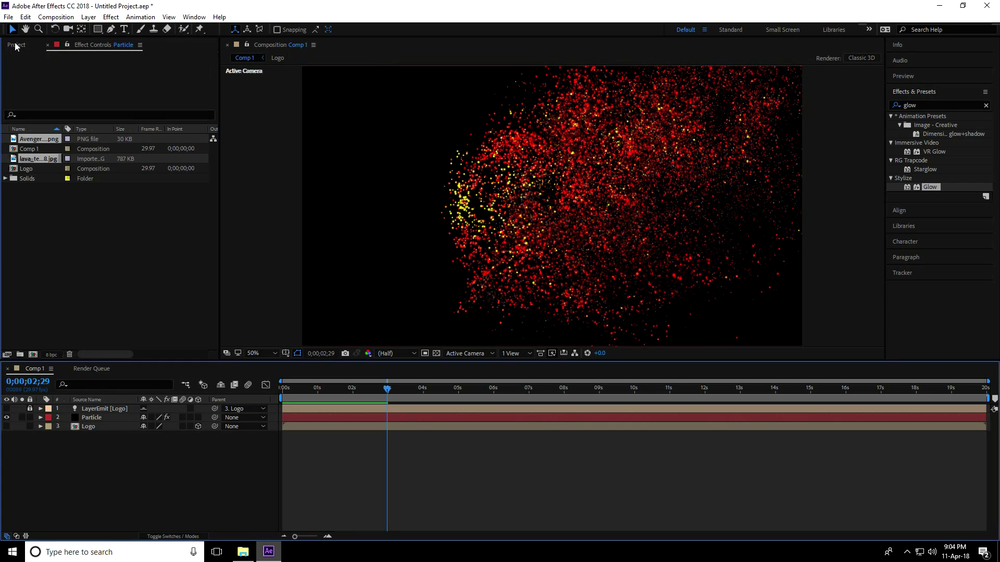
{"action": "left_click", "coordinate": [26, 170]}
{"action": "left_click_drag", "start_coordinate": [31, 170], "coordinate": [102, 410]}
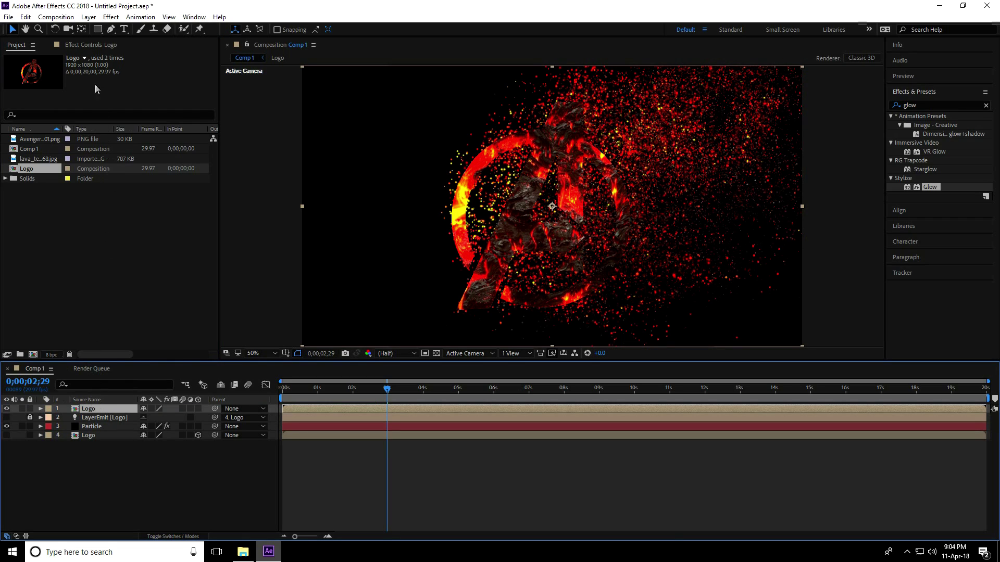
Auto-trace the Logo layer with default settings and select the Auto-traced Logo layer
{"action": "left_click", "coordinate": [88, 17]}
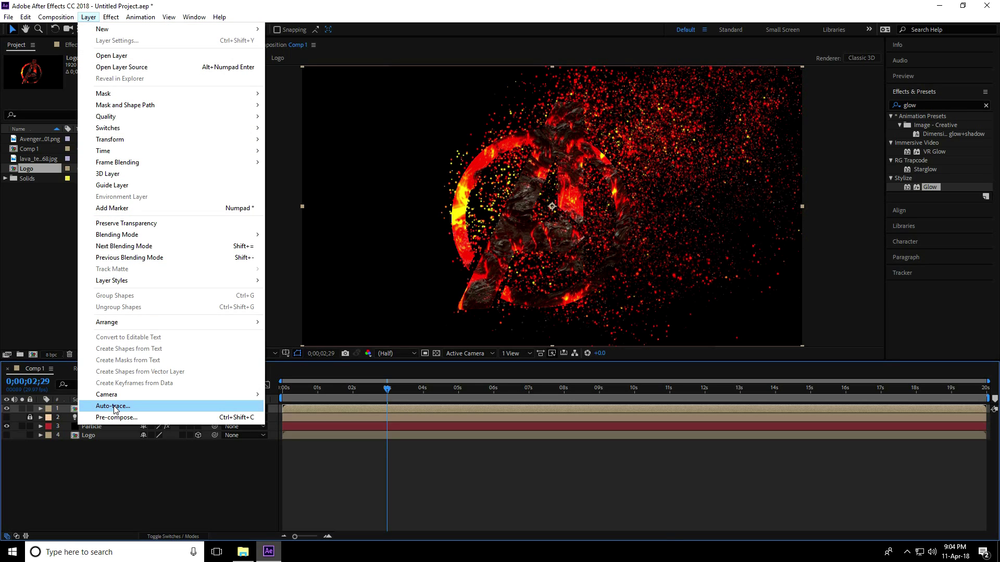
{"action": "left_click", "coordinate": [135, 407]}
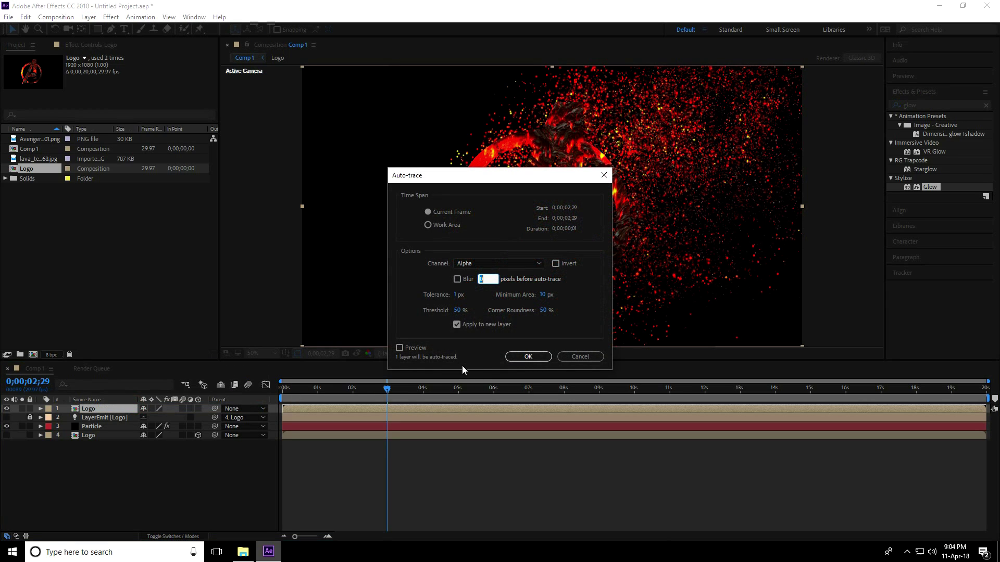
{"action": "left_click", "coordinate": [527, 357]}
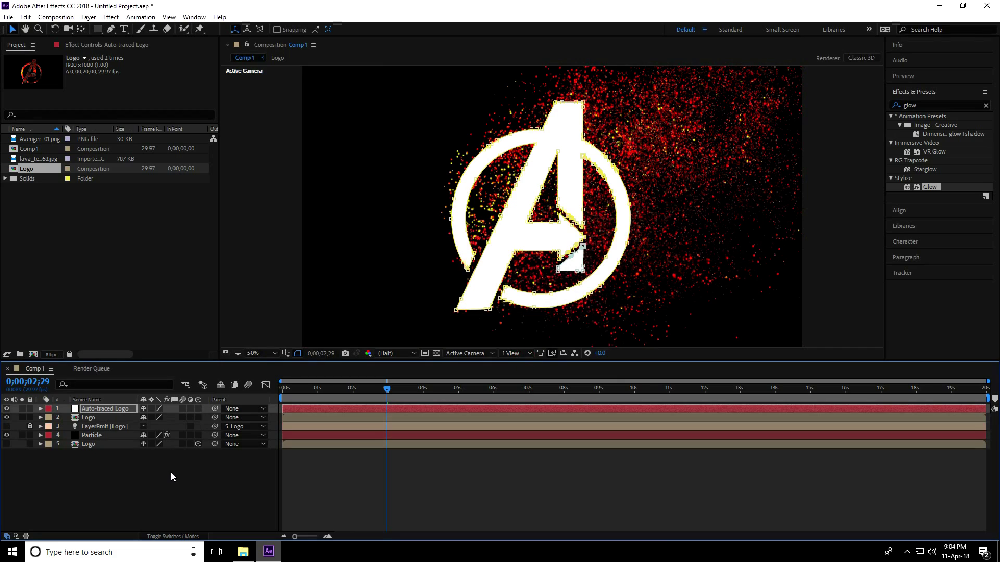
{"action": "left_click", "coordinate": [7, 409]}
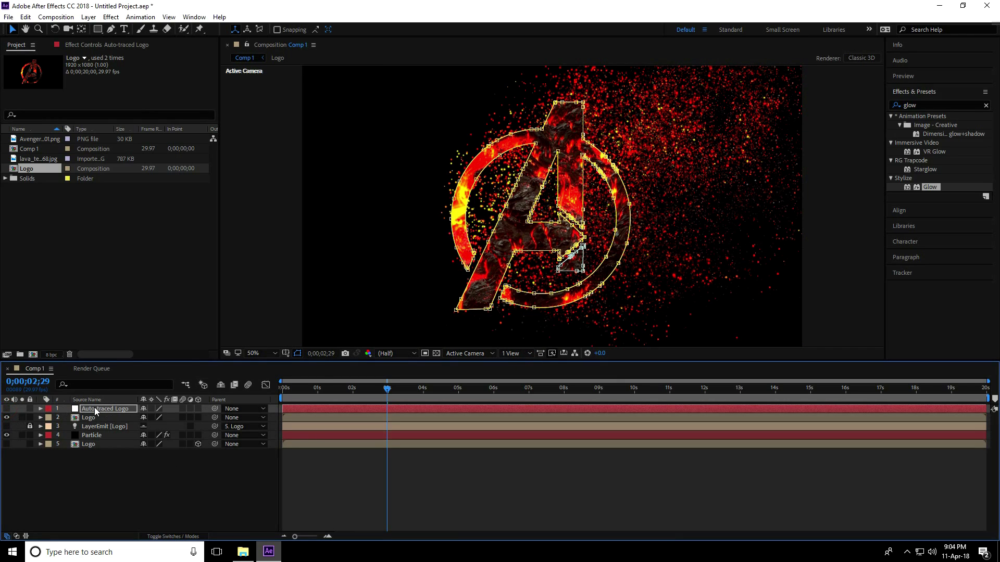
{"action": "left_click", "coordinate": [8, 408]}
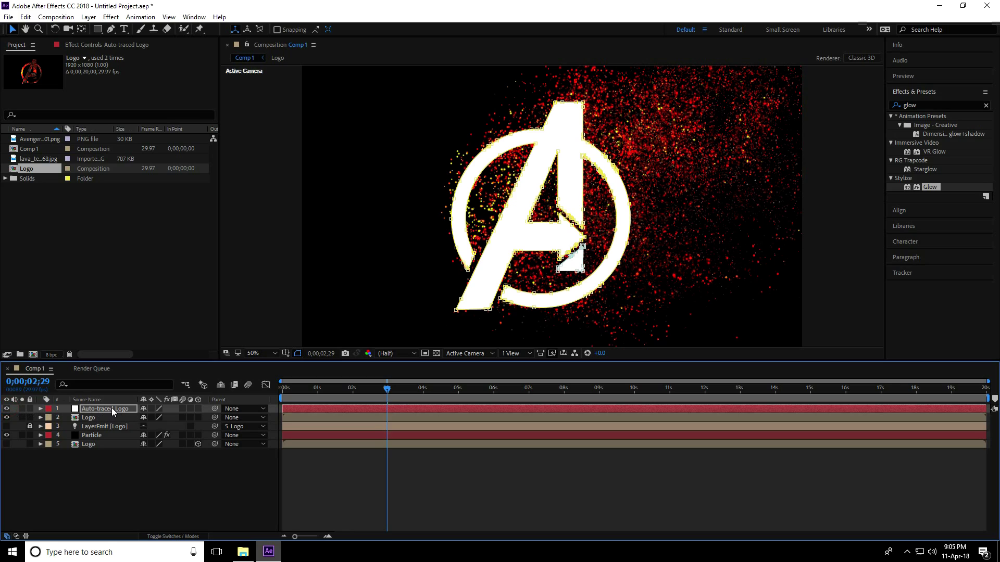
{"action": "left_click", "coordinate": [95, 408]}
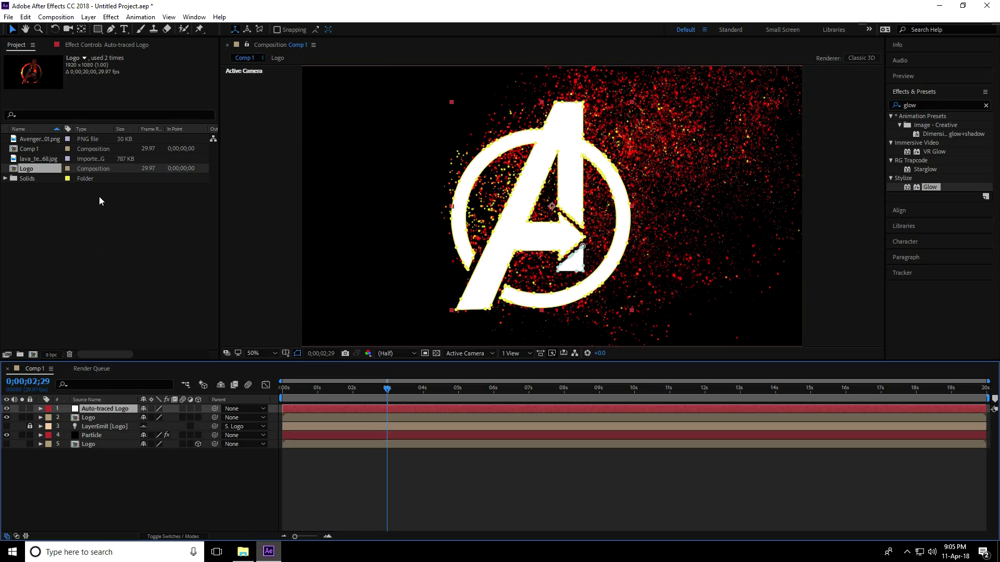
{"action": "left_click", "coordinate": [111, 17]}
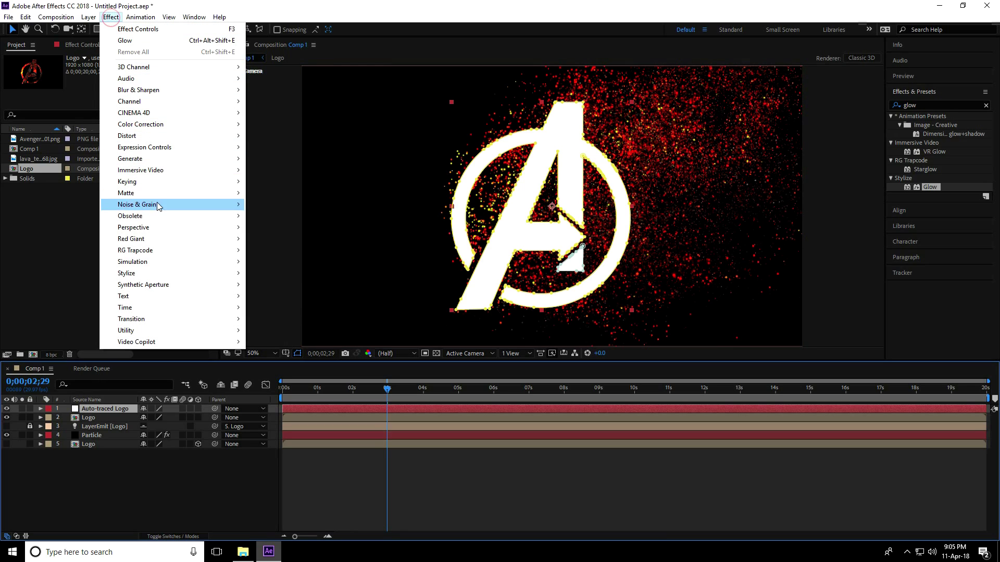
Apply Saber to the traced logo with Transparent compositing and Layer Masks core type
{"action": "mouse_move", "coordinate": [174, 343]}
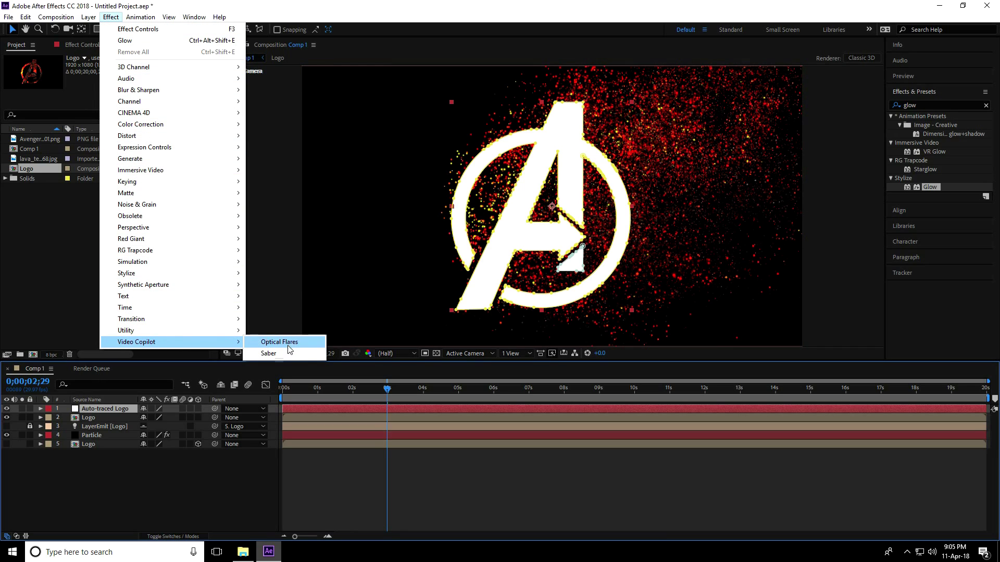
{"action": "left_click", "coordinate": [282, 354]}
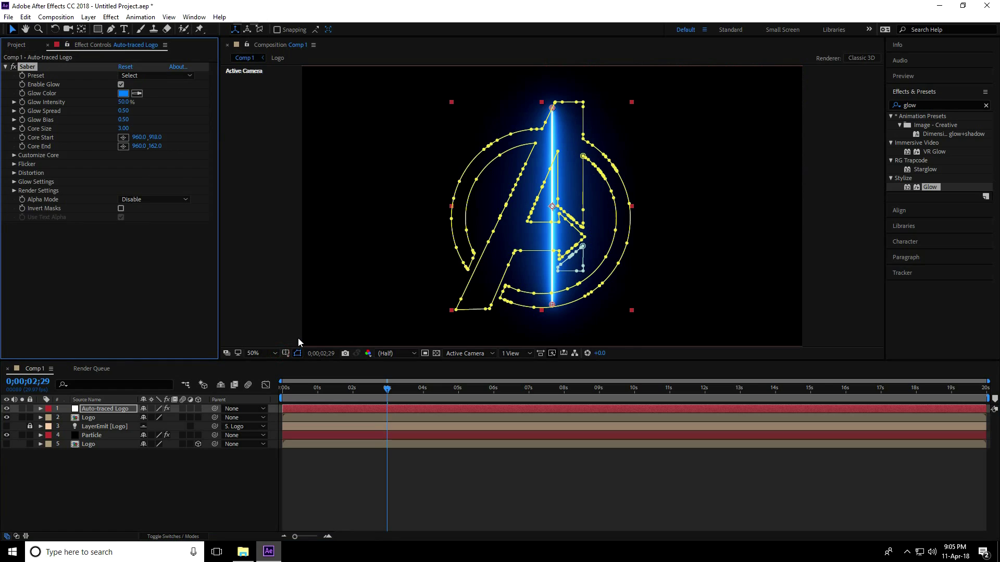
{"action": "left_click", "coordinate": [14, 191]}
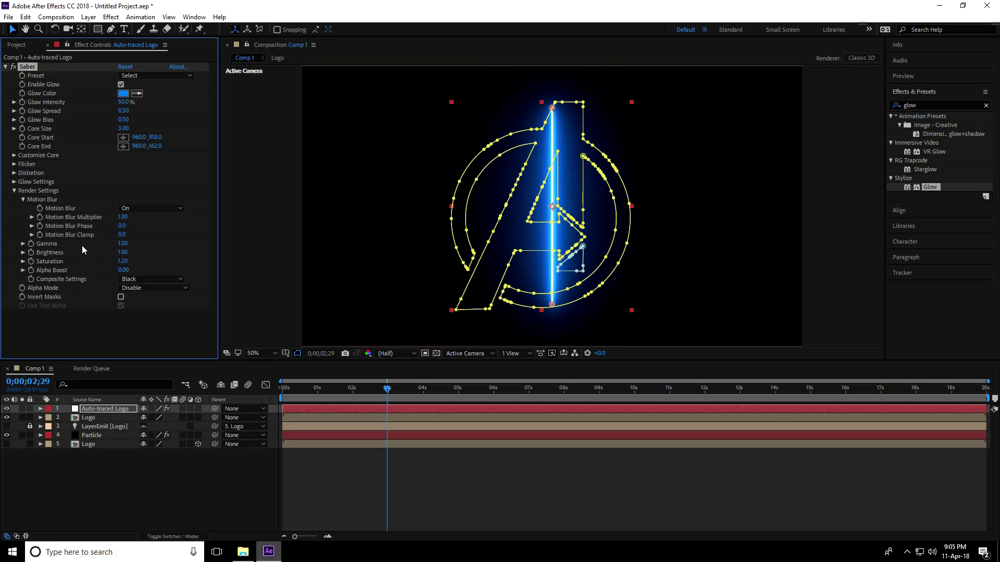
{"action": "left_click", "coordinate": [143, 280]}
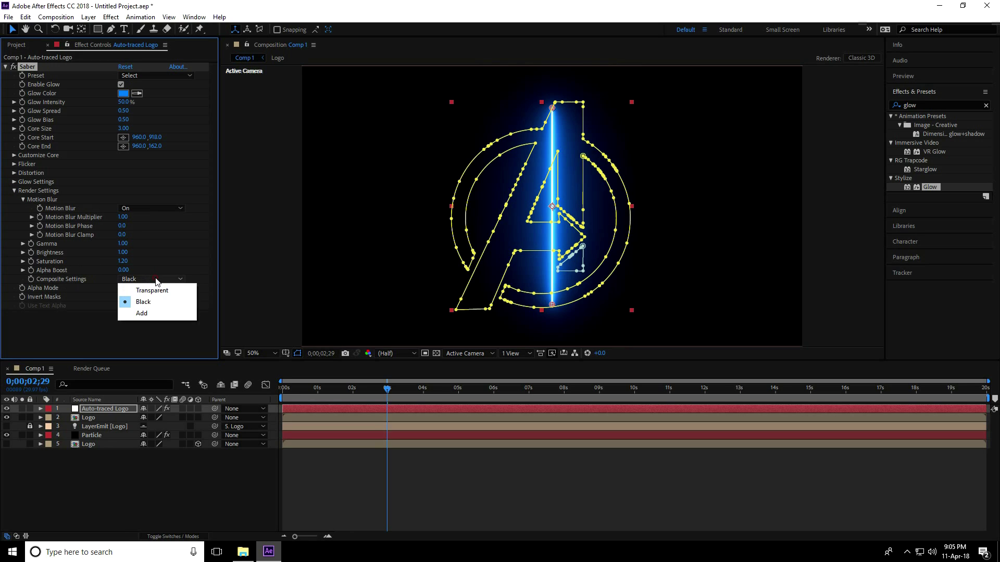
{"action": "left_click", "coordinate": [177, 292]}
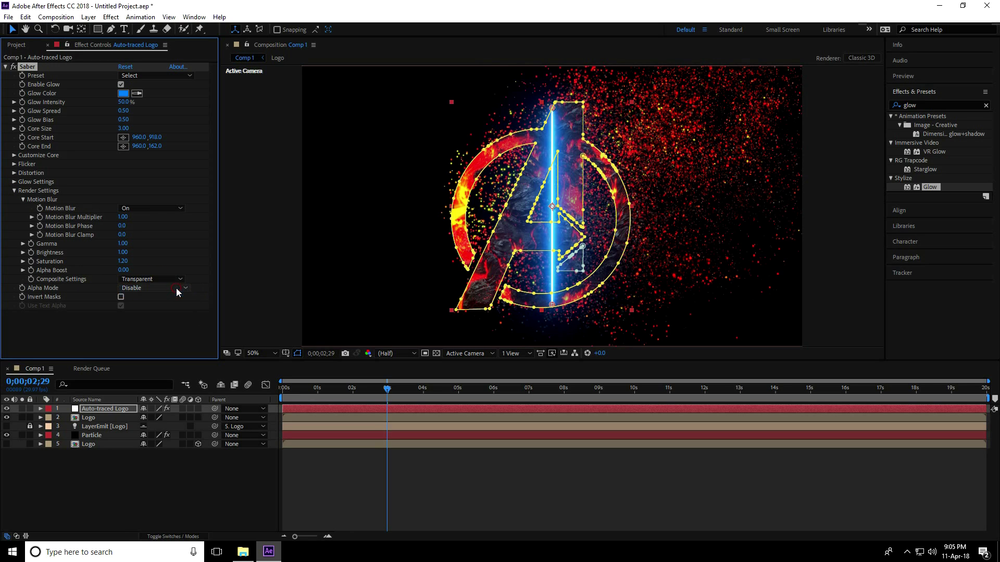
{"action": "left_click", "coordinate": [15, 155]}
{"action": "left_click", "coordinate": [163, 165]}
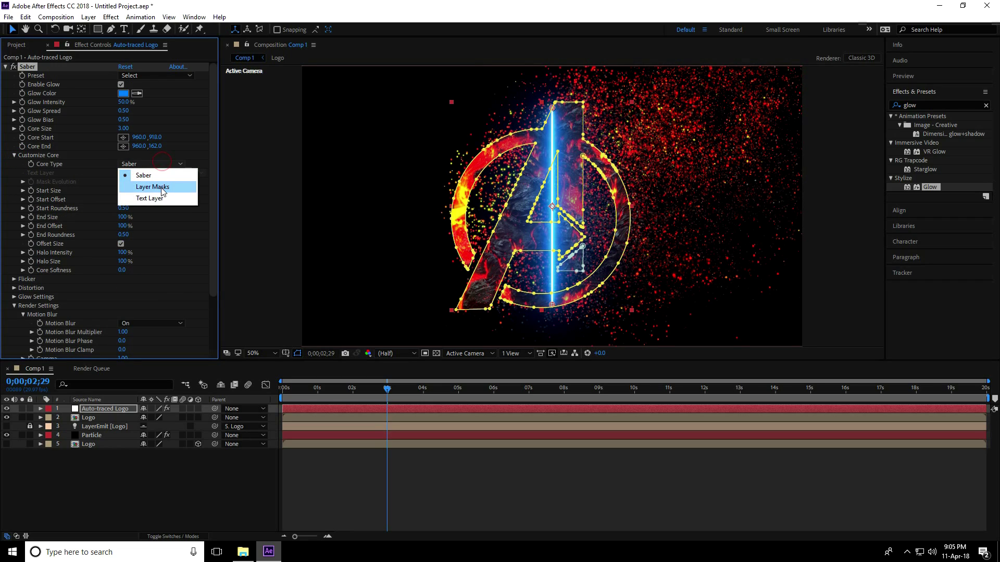
{"action": "left_click", "coordinate": [185, 188]}
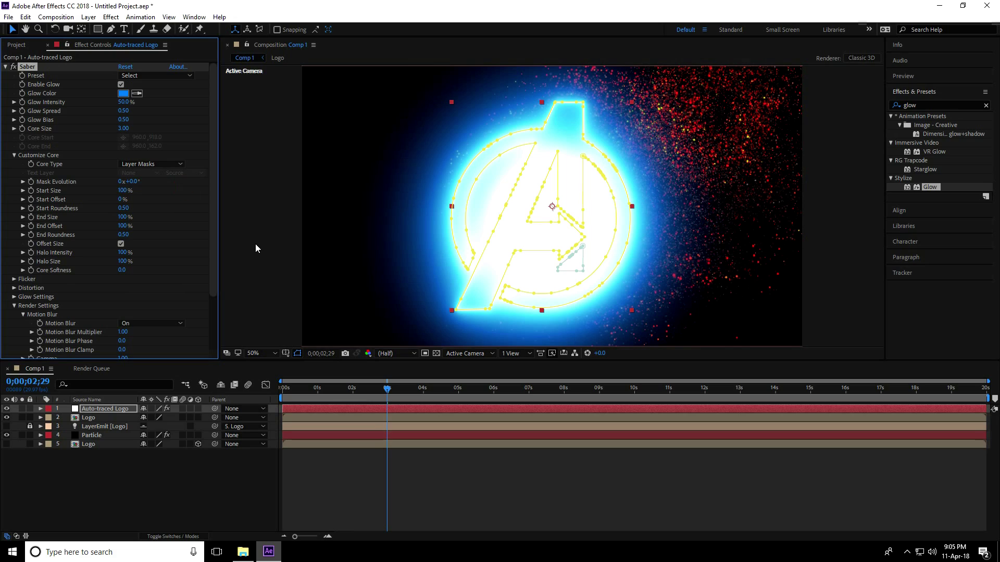
Apply Saber's Core preset with Glow Spread 0.10 and Glow Bias 0.50
{"action": "left_click", "coordinate": [149, 77]}
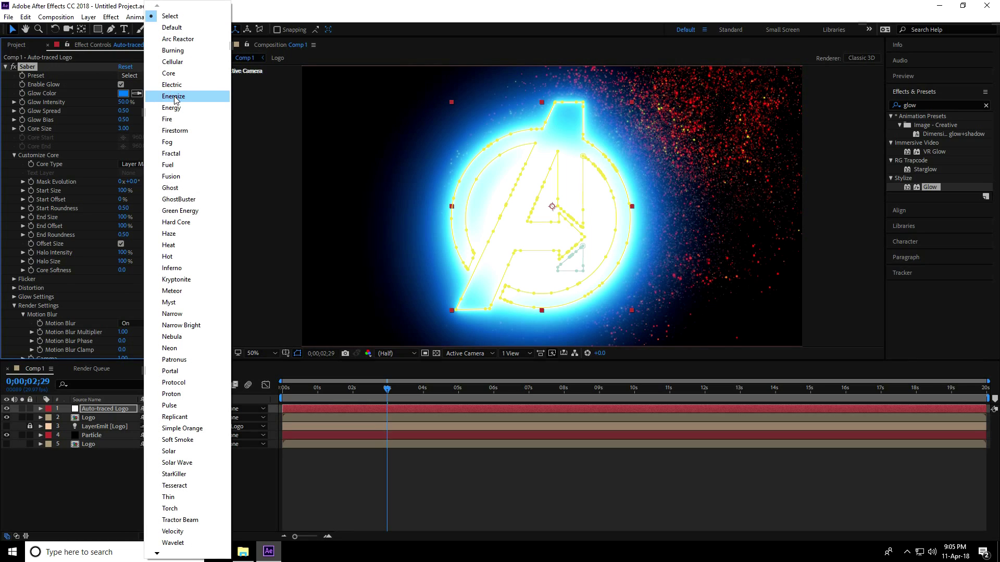
{"action": "left_click", "coordinate": [185, 75]}
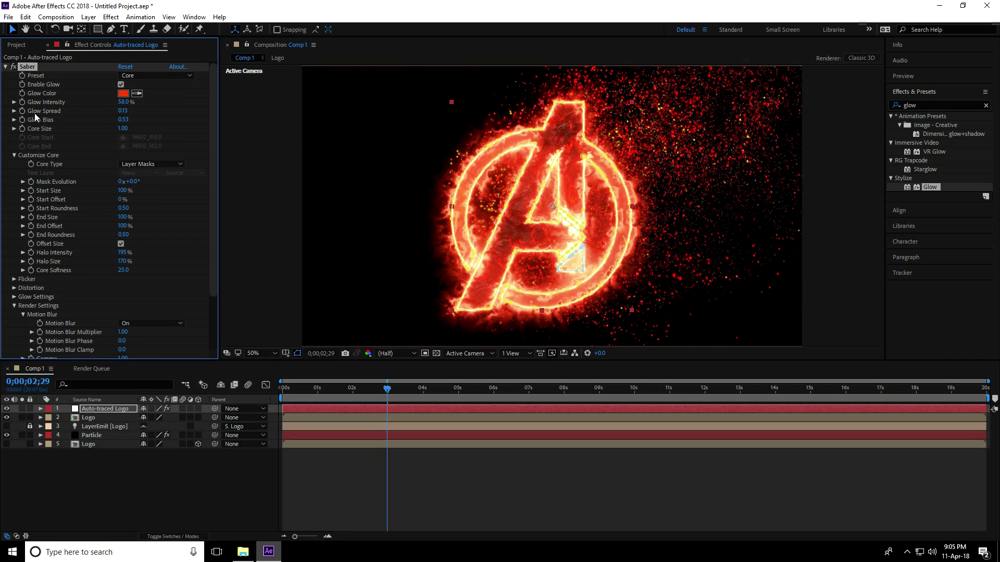
{"action": "left_click", "coordinate": [123, 111]}
{"action": "type", "text": "0"}
{"action": "key", "text": "Return"}
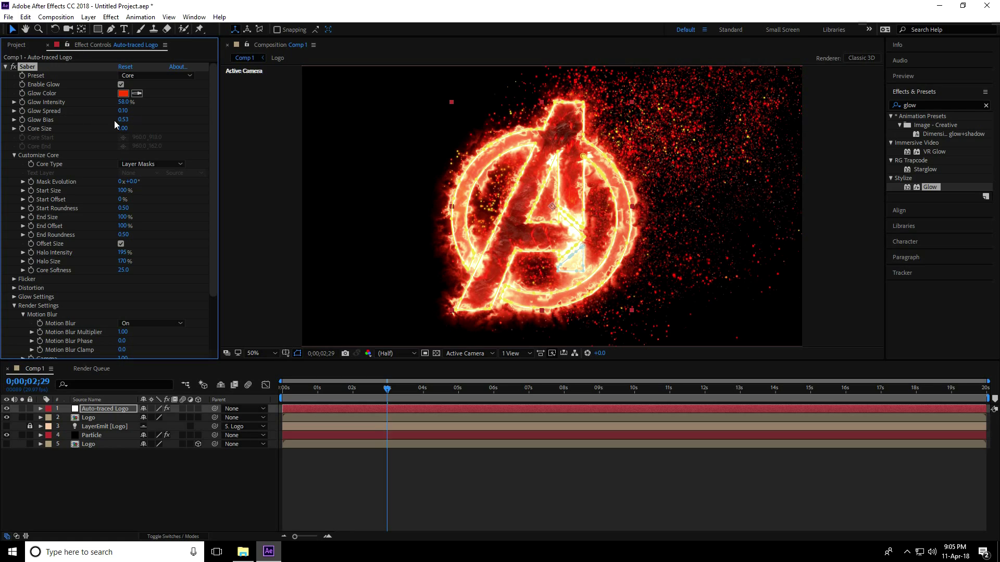
{"action": "left_click", "coordinate": [124, 120]}
{"action": "type", "text": "0.5"}
{"action": "key", "text": "Return"}
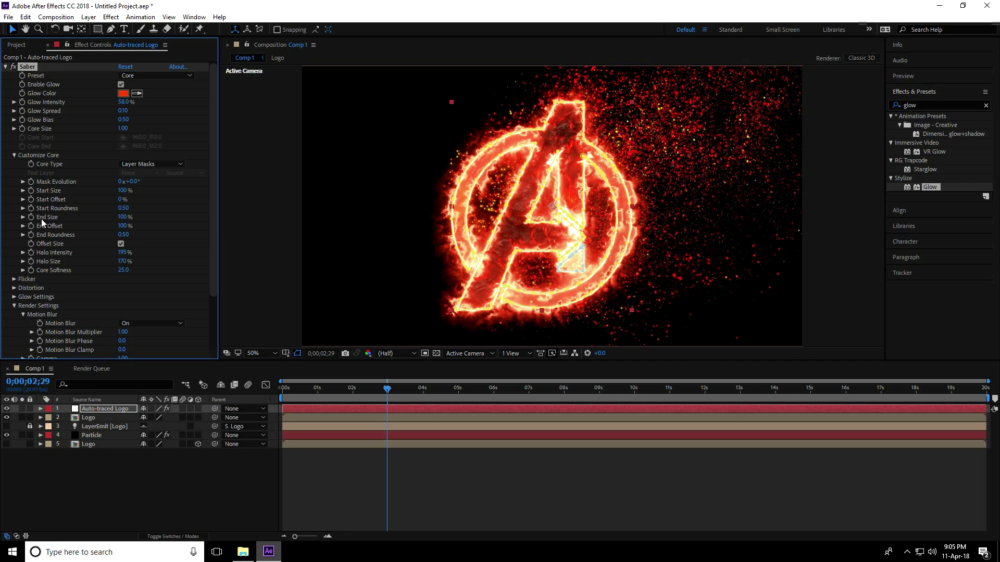
At 0 s, keyframe Saber Start Offset 100% and End Offset 80%
{"action": "left_click_drag", "start_coordinate": [386, 393], "coordinate": [256, 394]}
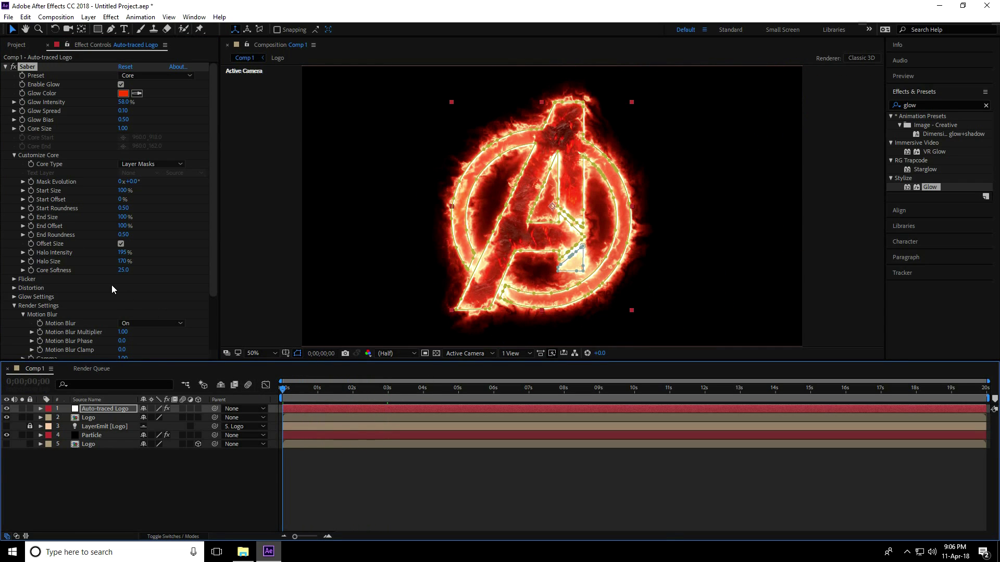
{"action": "left_click", "coordinate": [29, 201]}
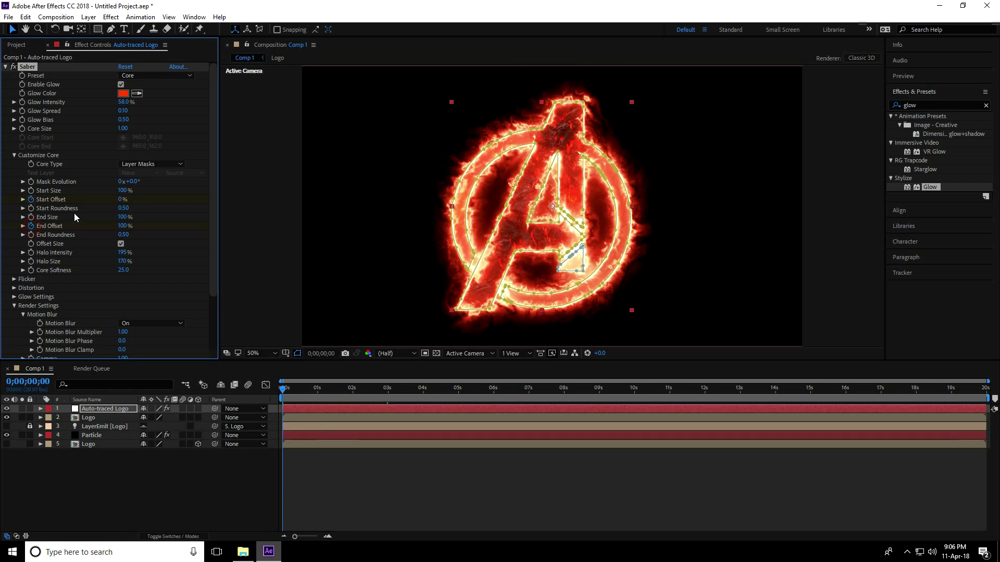
{"action": "left_click", "coordinate": [121, 200]}
{"action": "type", "text": "100"}
{"action": "key", "text": "Return"}
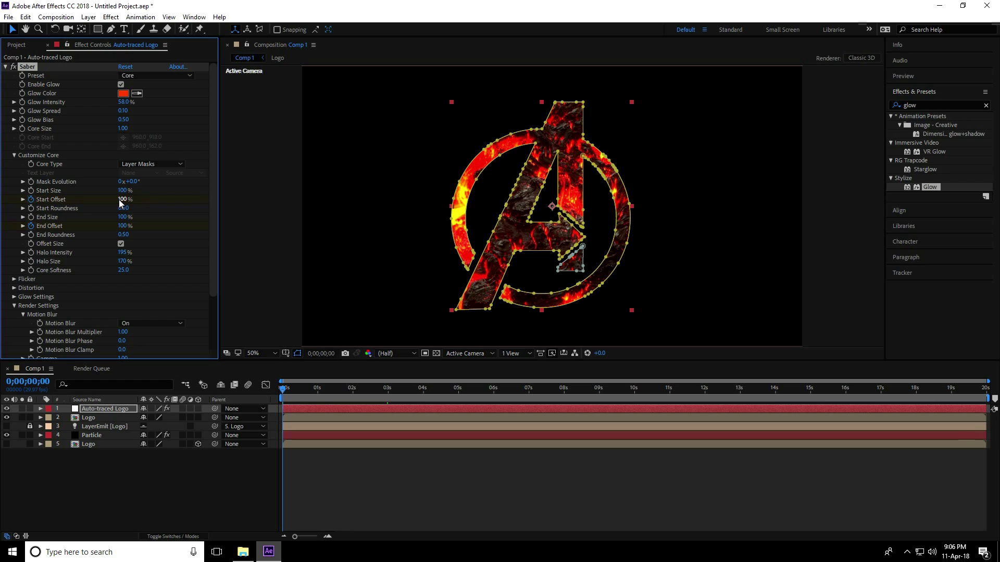
{"action": "left_click", "coordinate": [123, 226]}
{"action": "type", "text": "80"}
{"action": "key", "text": "Return"}
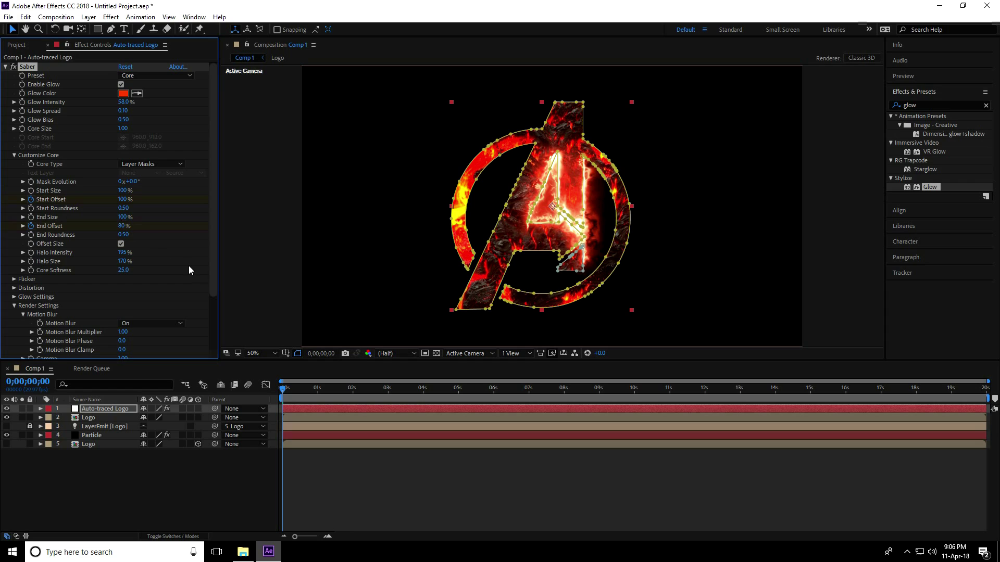
At 6 s, set Start Offset 0% and End Offset 50%, then preview from the start
{"action": "left_click_drag", "start_coordinate": [291, 402], "coordinate": [495, 401]}
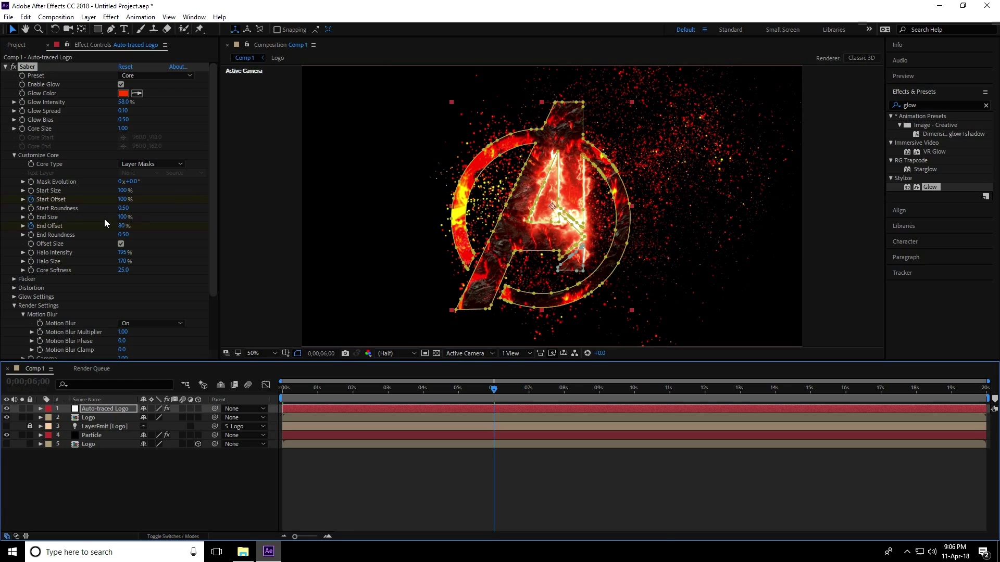
{"action": "left_click", "coordinate": [121, 198]}
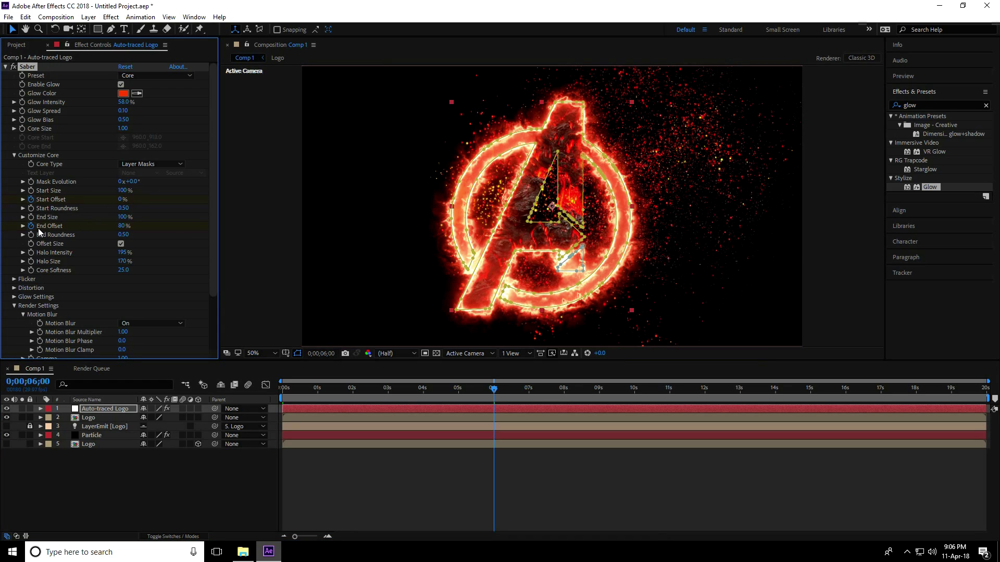
{"action": "left_click", "coordinate": [124, 227]}
{"action": "type", "text": "50"}
{"action": "key", "text": "Return"}
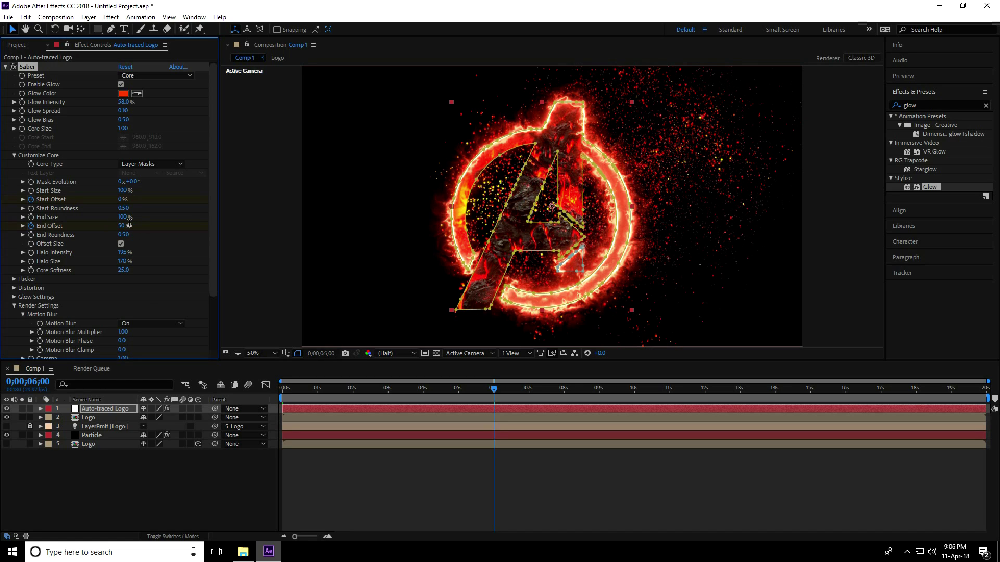
{"action": "left_click_drag", "start_coordinate": [489, 386], "coordinate": [271, 398]}
{"action": "key", "text": "space"}
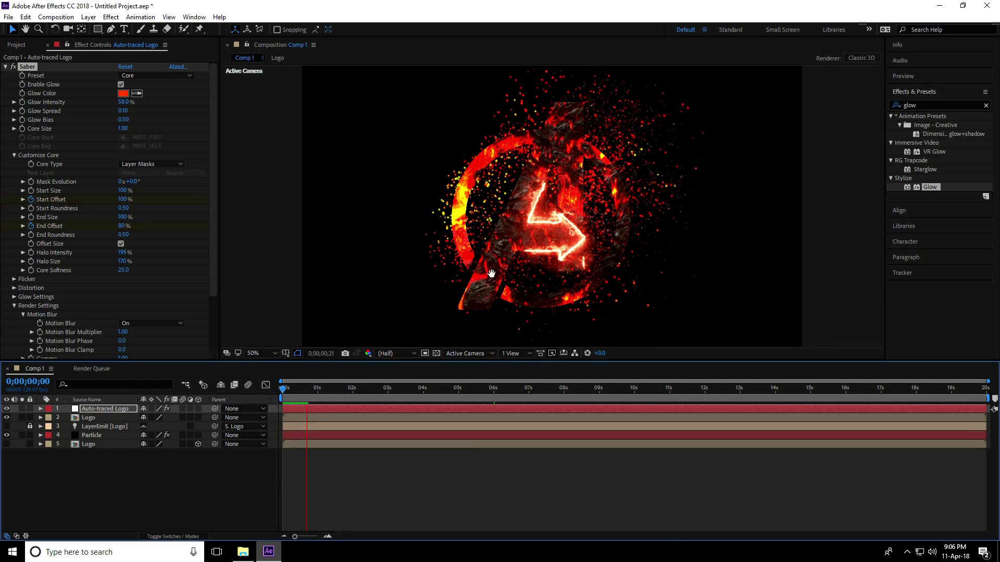
Keyframe the Logo layer's Opacity from 0% at 0 s to 100% at 7 s
{"action": "left_click", "coordinate": [101, 418]}
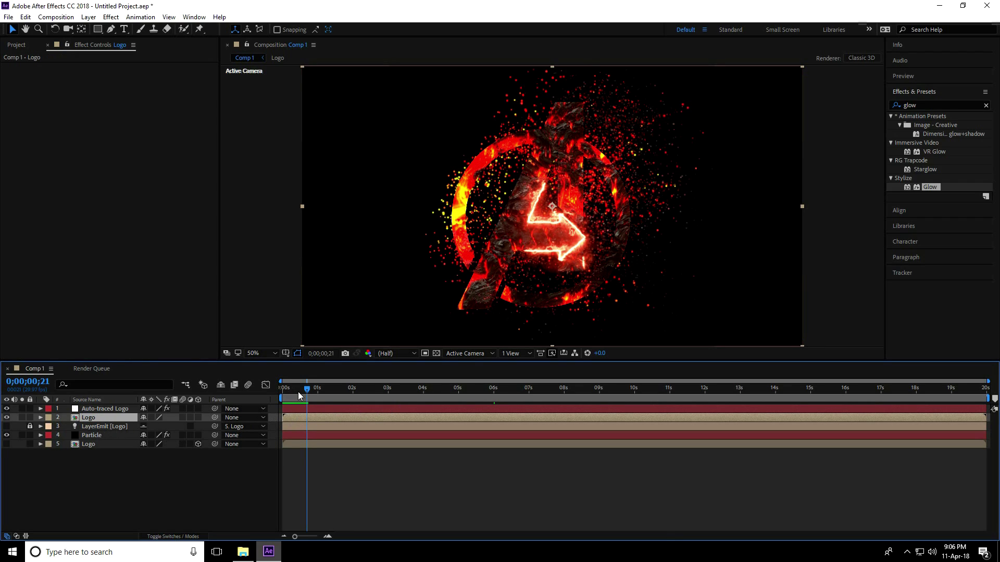
{"action": "key", "text": "Home"}
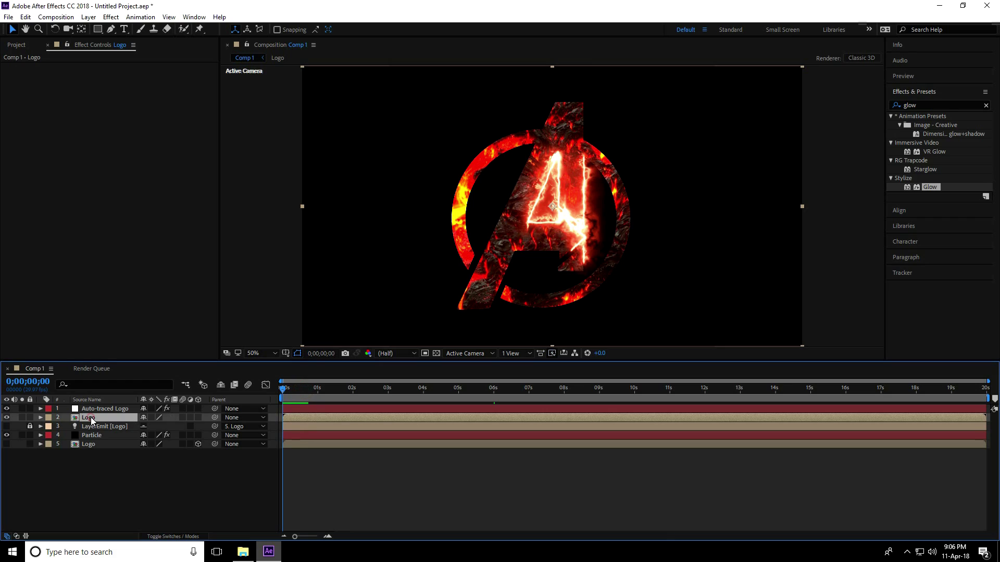
{"action": "key", "text": "t"}
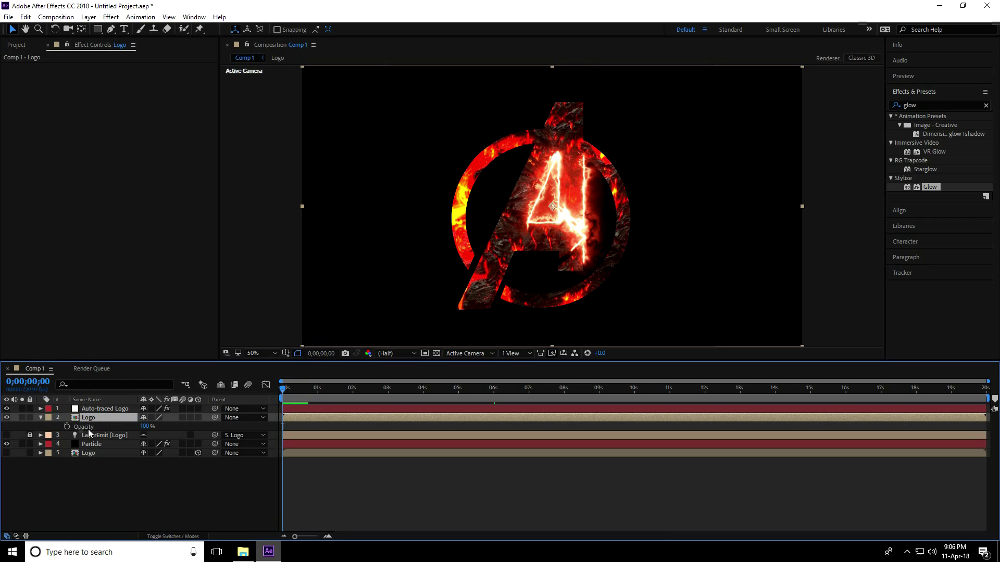
{"action": "left_click", "coordinate": [66, 427]}
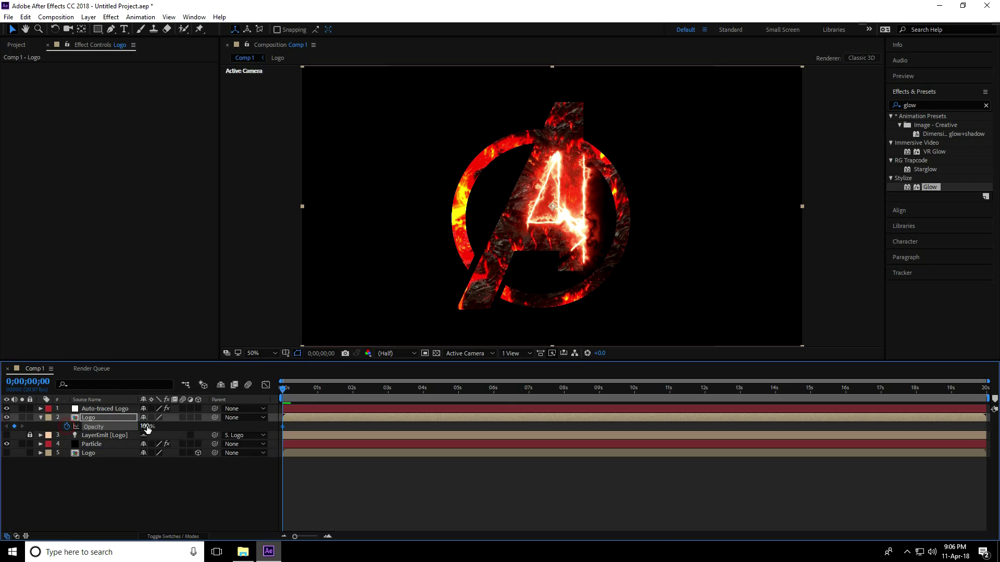
{"action": "left_click_drag", "start_coordinate": [145, 426], "coordinate": [69, 434]}
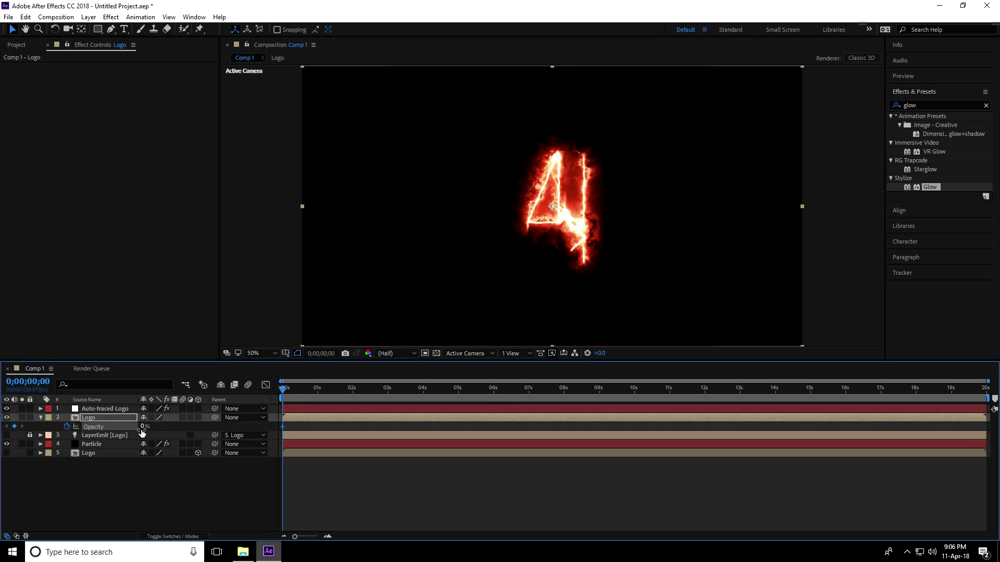
{"action": "left_click_drag", "start_coordinate": [286, 393], "coordinate": [529, 395]}
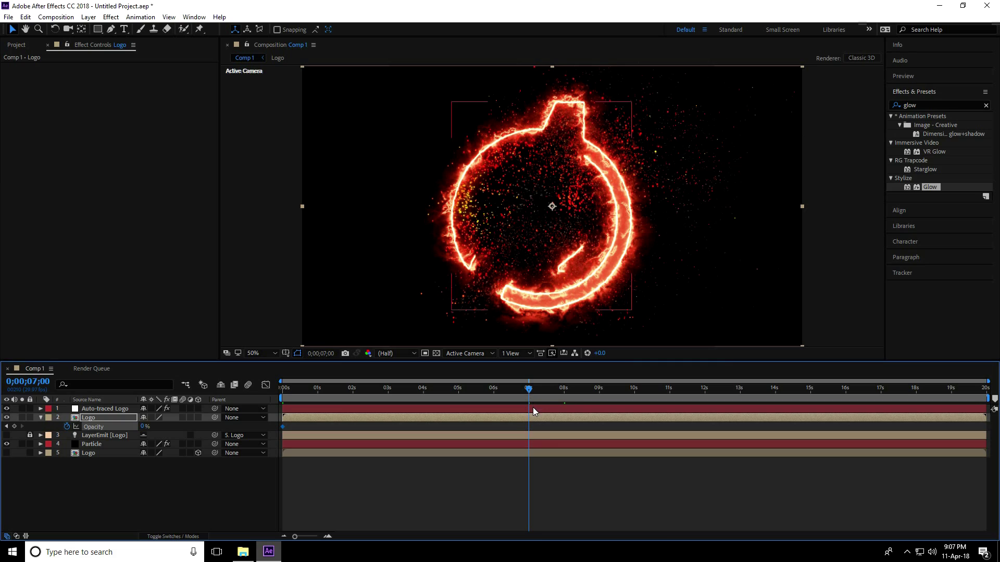
{"action": "left_click", "coordinate": [146, 427]}
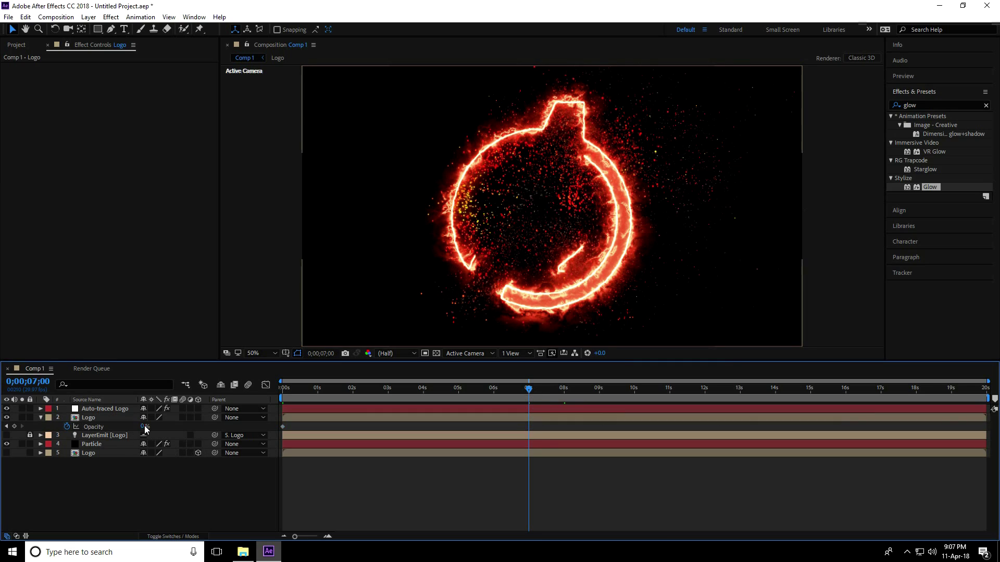
{"action": "left_click", "coordinate": [144, 428]}
{"action": "type", "text": "100"}
{"action": "key", "text": "Return"}
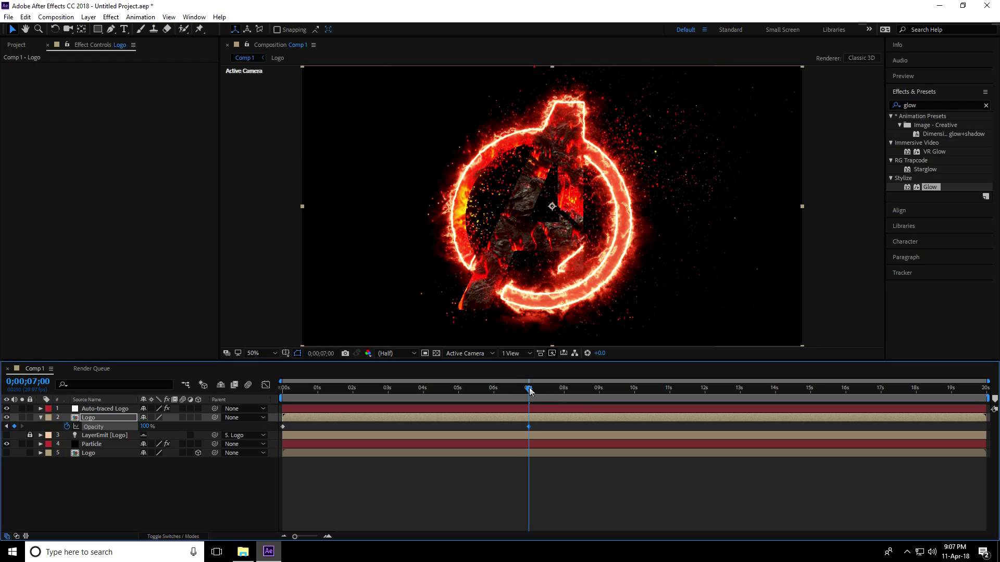
{"action": "left_click_drag", "start_coordinate": [528, 391], "coordinate": [271, 407]}
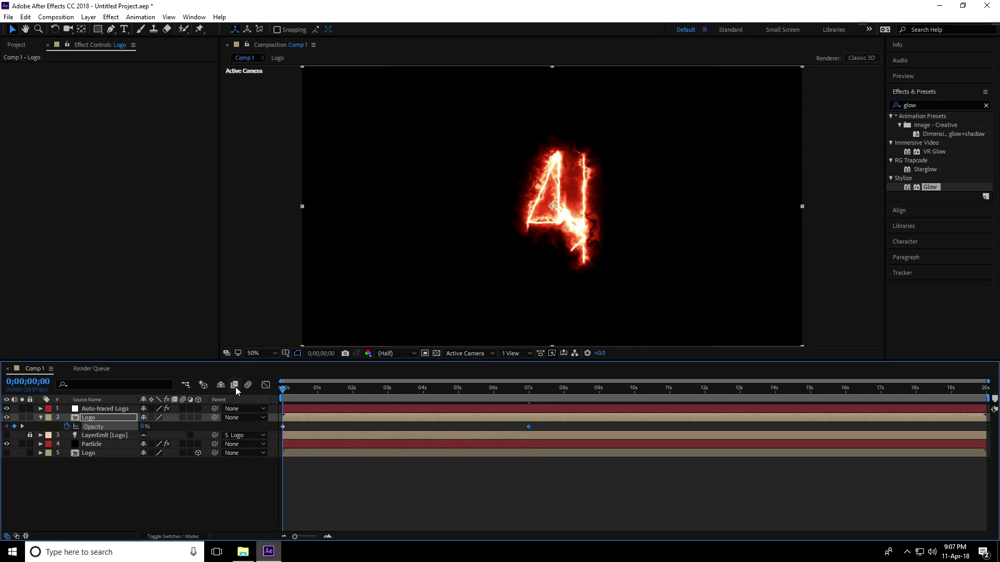
Import Fire Particle Effect.mp4 and place it in Comp 1
{"action": "left_click", "coordinate": [16, 45]}
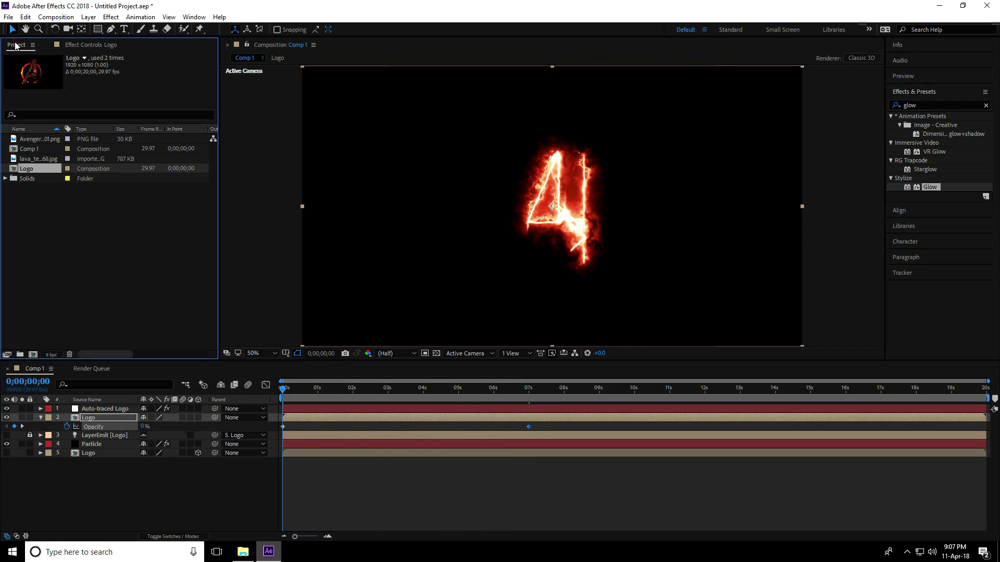
{"action": "right_click", "coordinate": [48, 229]}
{"action": "mouse_move", "coordinate": [146, 281]}
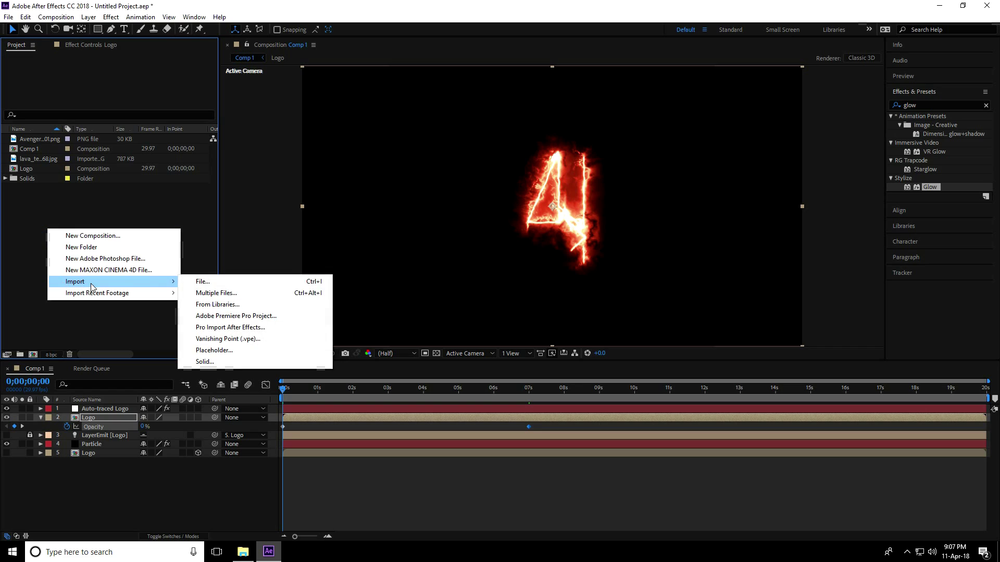
{"action": "left_click", "coordinate": [213, 283]}
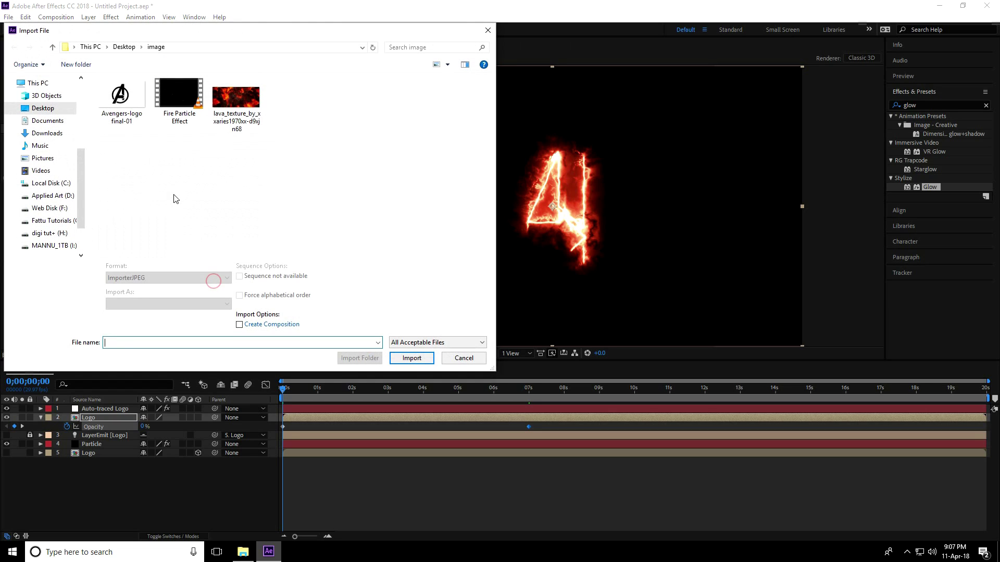
{"action": "left_click", "coordinate": [185, 104]}
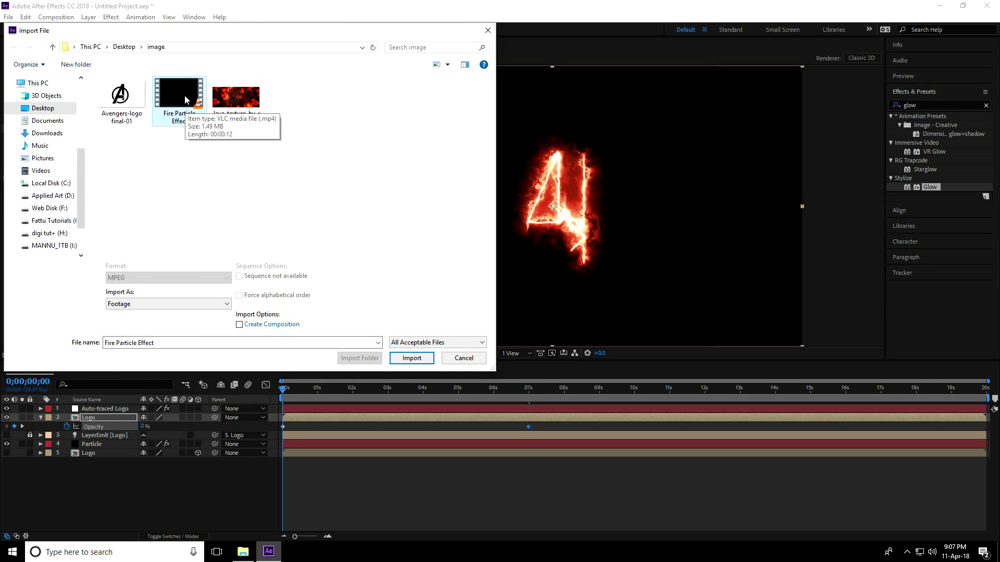
{"action": "left_click", "coordinate": [411, 359]}
{"action": "left_click_drag", "start_coordinate": [34, 162], "coordinate": [103, 463]}
Scale the fire footage up over the frame, preview, and end the work area at 11 s
{"action": "left_click_drag", "start_coordinate": [300, 389], "coordinate": [371, 397]}
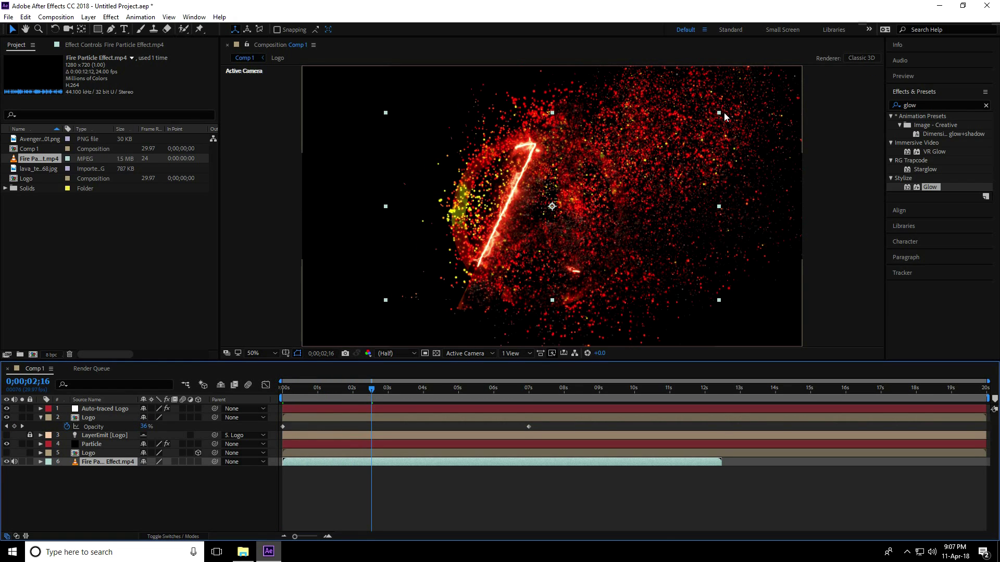
{"action": "left_click_drag", "start_coordinate": [722, 113], "coordinate": [849, 60]}
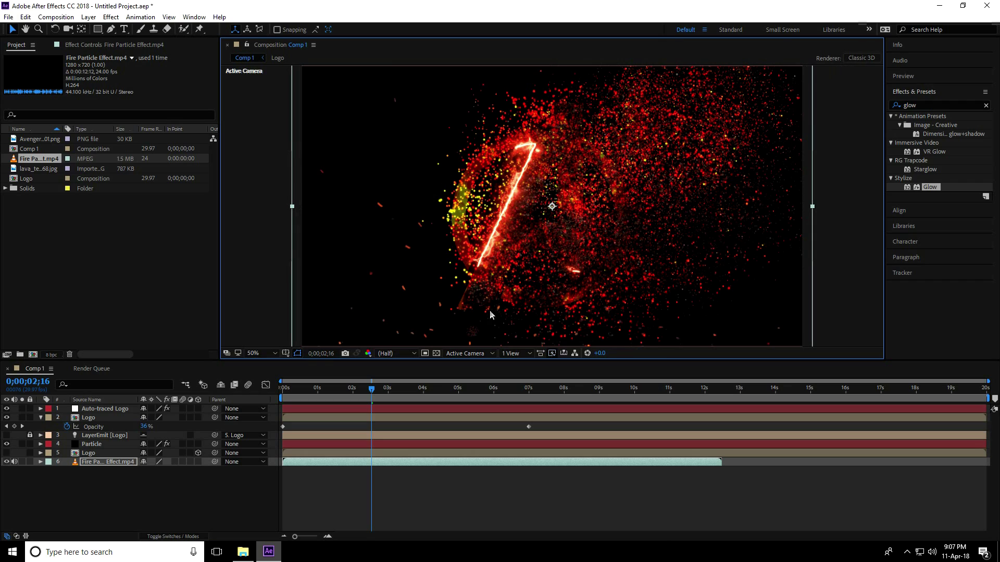
{"action": "left_click_drag", "start_coordinate": [371, 390], "coordinate": [283, 389]}
{"action": "key", "text": "space"}
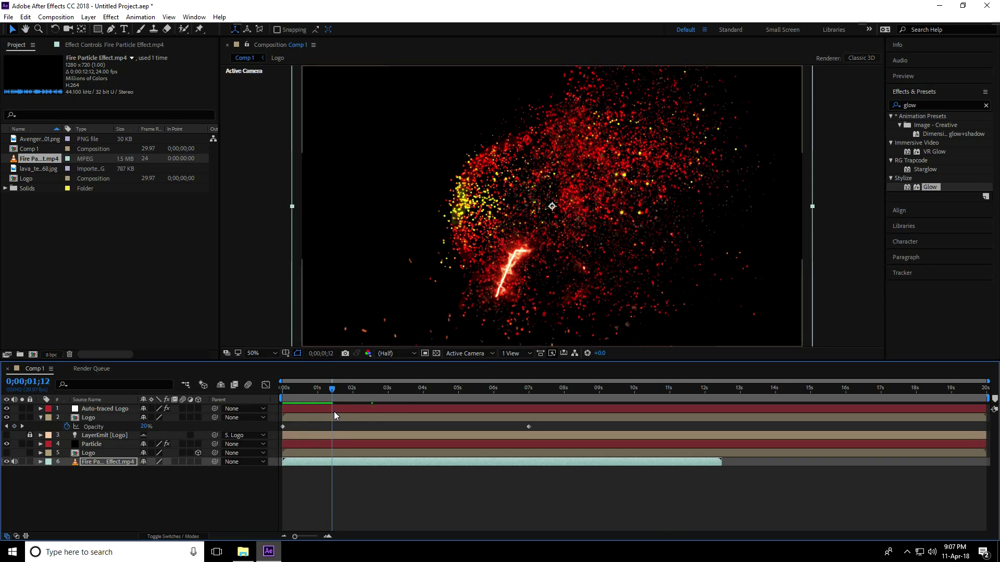
{"action": "left_click_drag", "start_coordinate": [334, 389], "coordinate": [670, 409]}
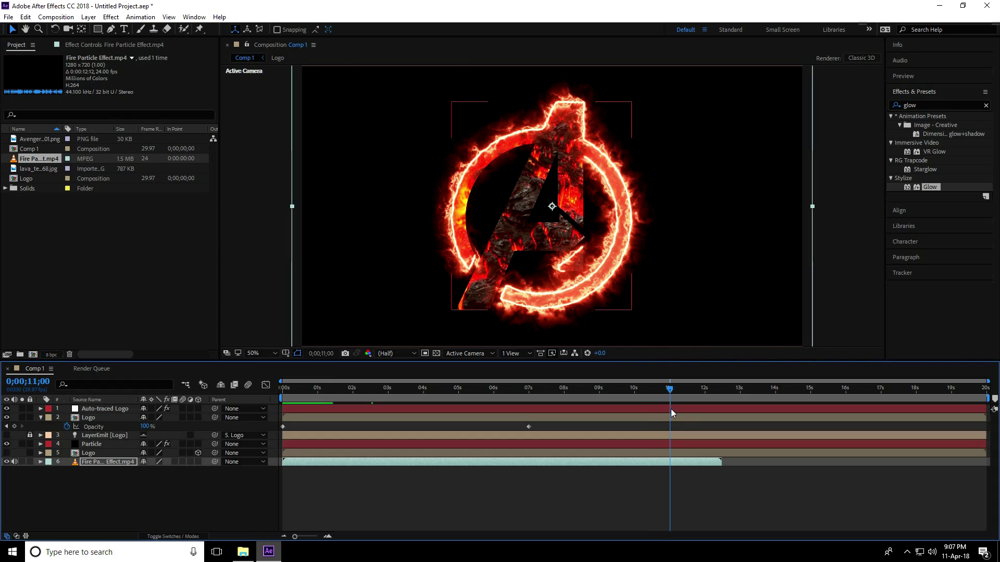
{"action": "key", "text": "n"}
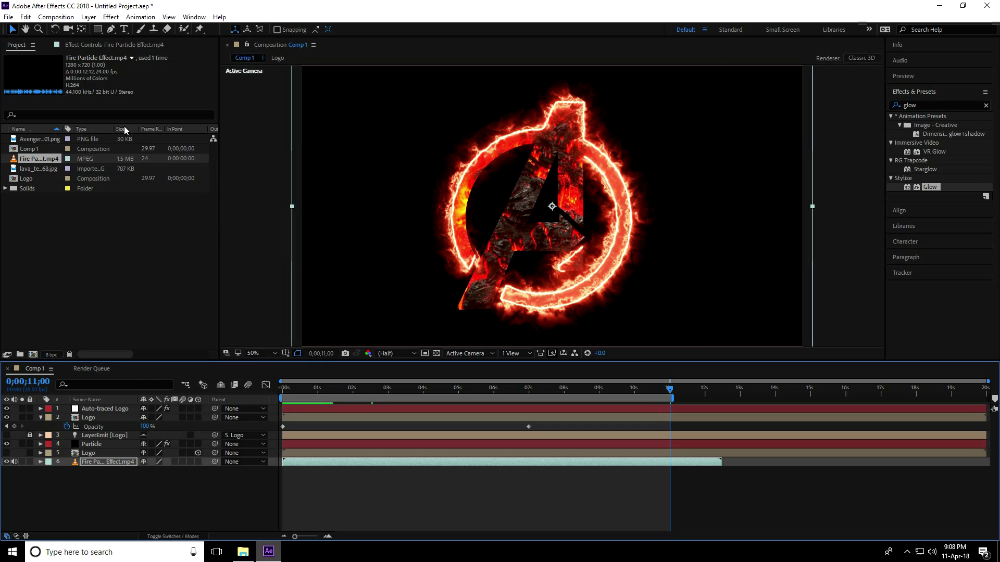
Add Comp 1 to the Render Queue with Best Settings
{"action": "left_click", "coordinate": [57, 17]}
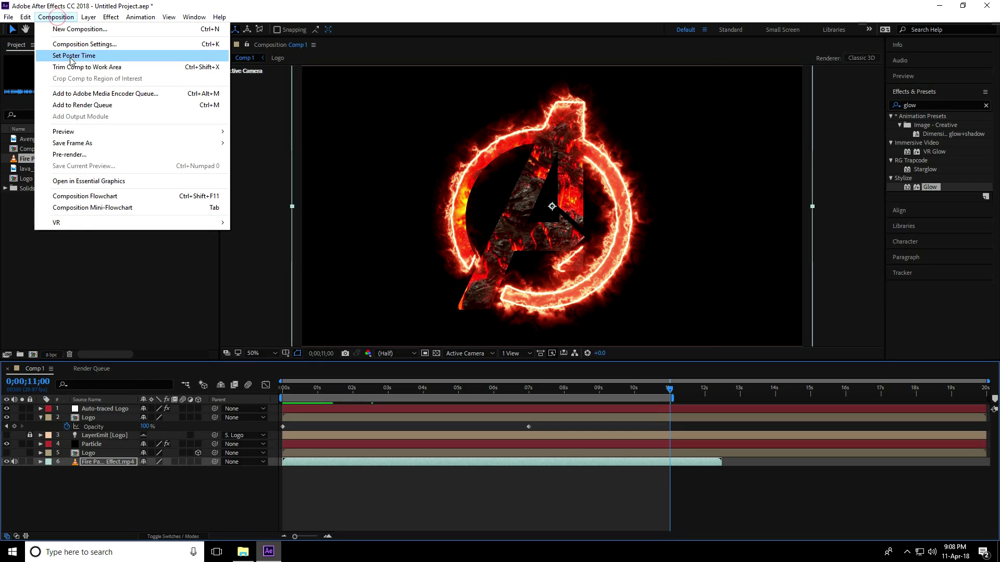
{"action": "left_click", "coordinate": [103, 106]}
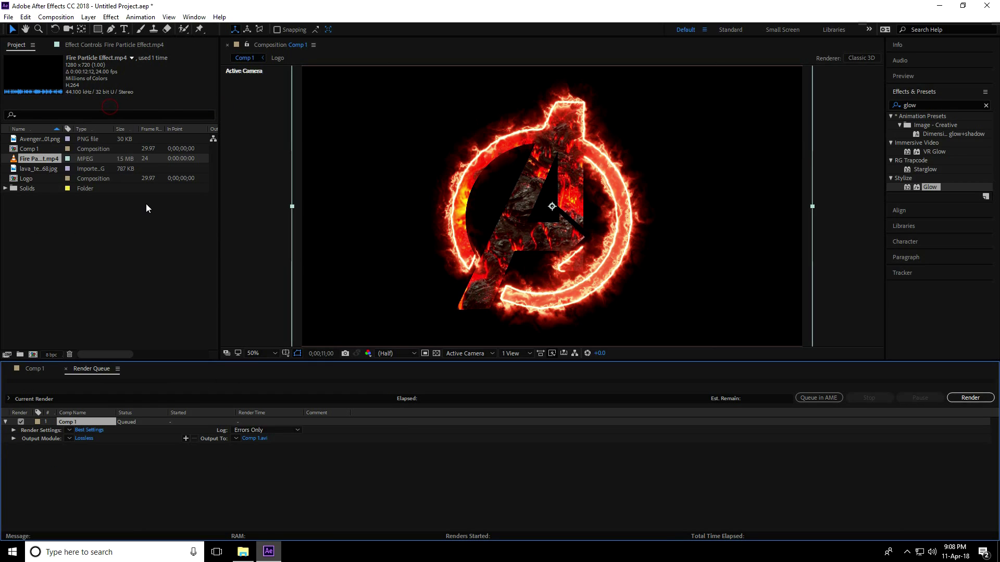
{"action": "left_click", "coordinate": [88, 430]}
{"action": "left_click", "coordinate": [583, 404]}
Set the output format to AVI, save to the Desktop, and start rendering
{"action": "left_click", "coordinate": [83, 438]}
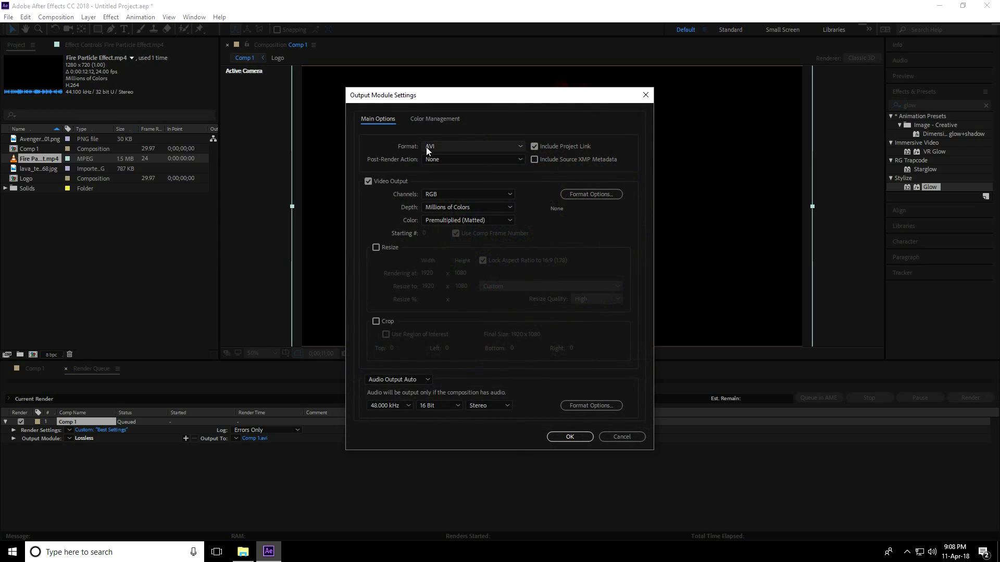
{"action": "left_click", "coordinate": [429, 147]}
{"action": "left_click", "coordinate": [454, 172]}
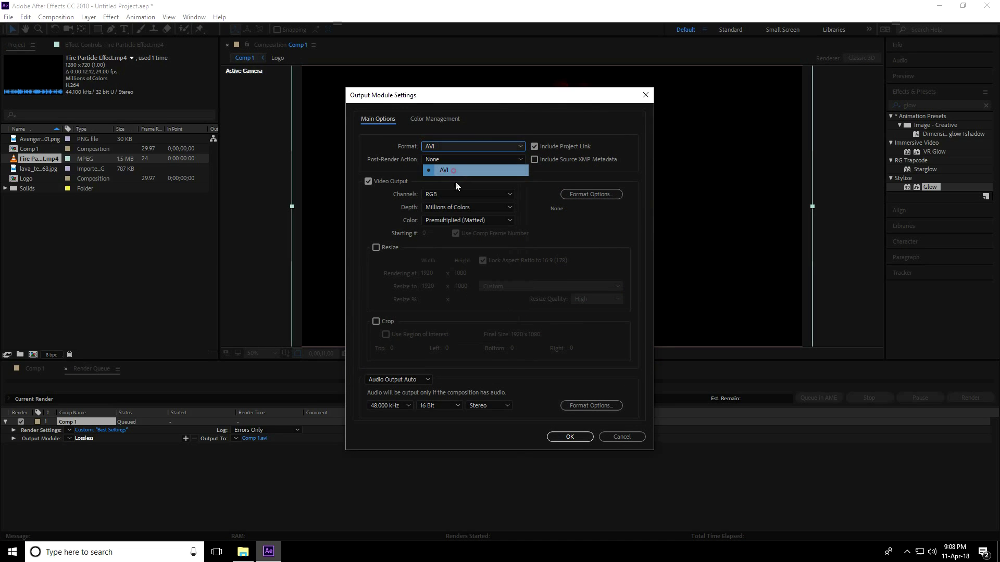
{"action": "left_click", "coordinate": [569, 436]}
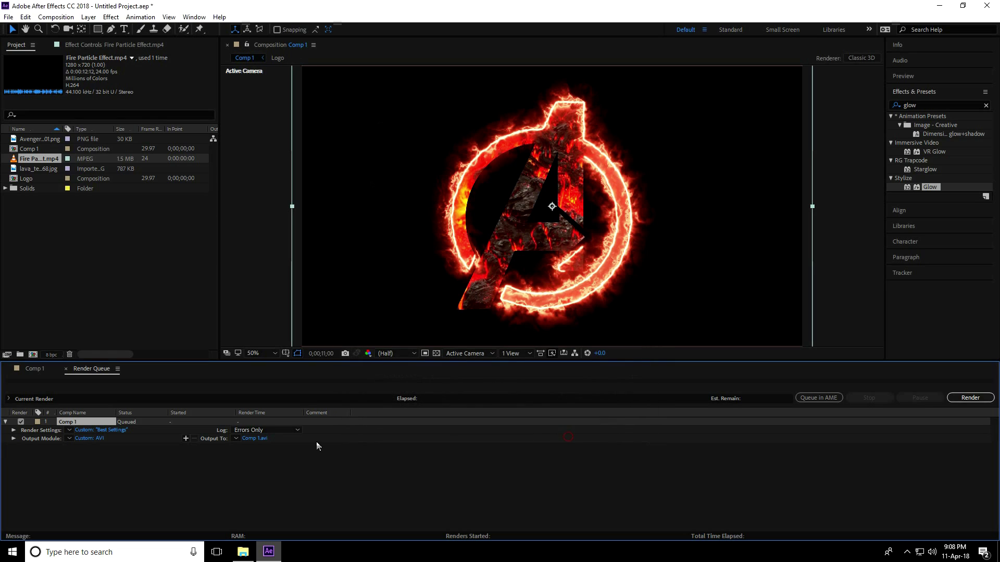
{"action": "left_click", "coordinate": [250, 439]}
{"action": "left_click", "coordinate": [42, 108]}
{"action": "left_click", "coordinate": [410, 314]}
{"action": "left_click", "coordinate": [974, 399]}
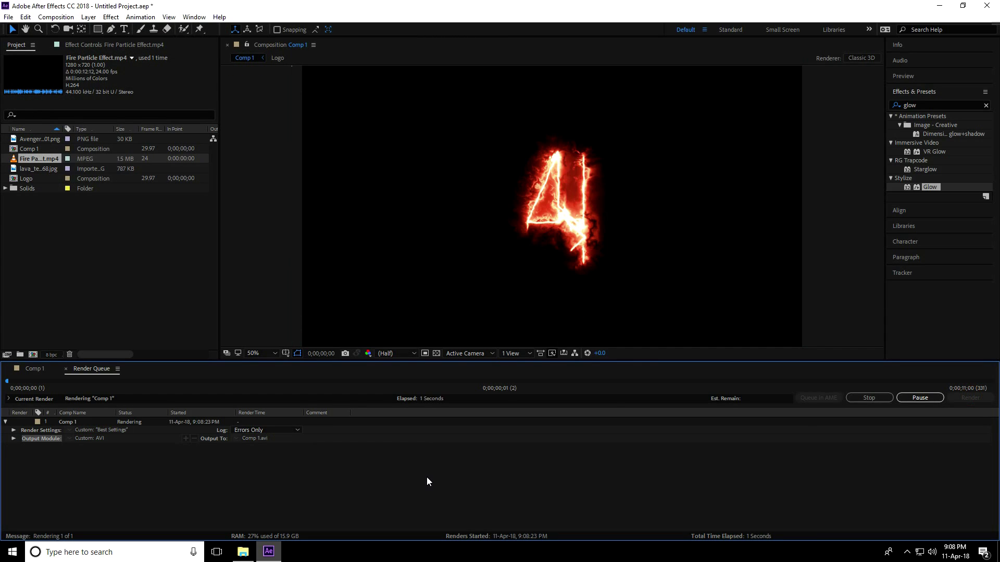